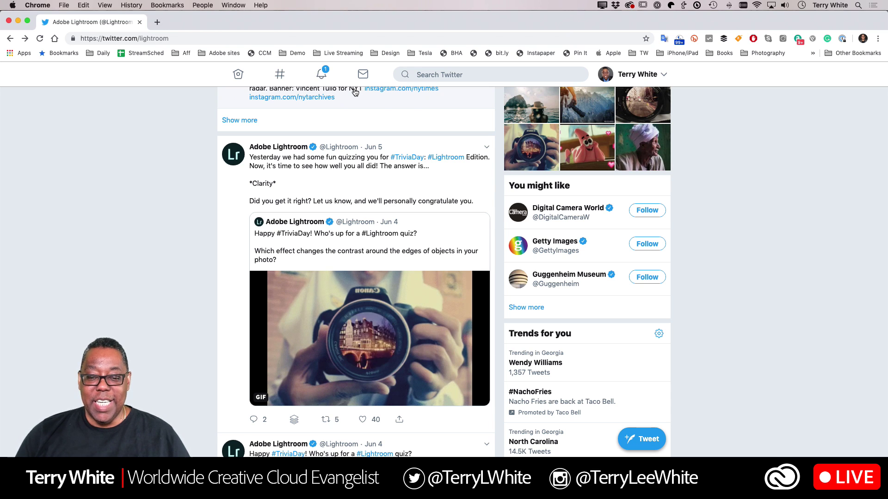
# Look through the Adobe Lightroom Twitter feed at the GIF posts with photos changing inside a camera lens.
pyautogui.scroll(7, 296, 198)
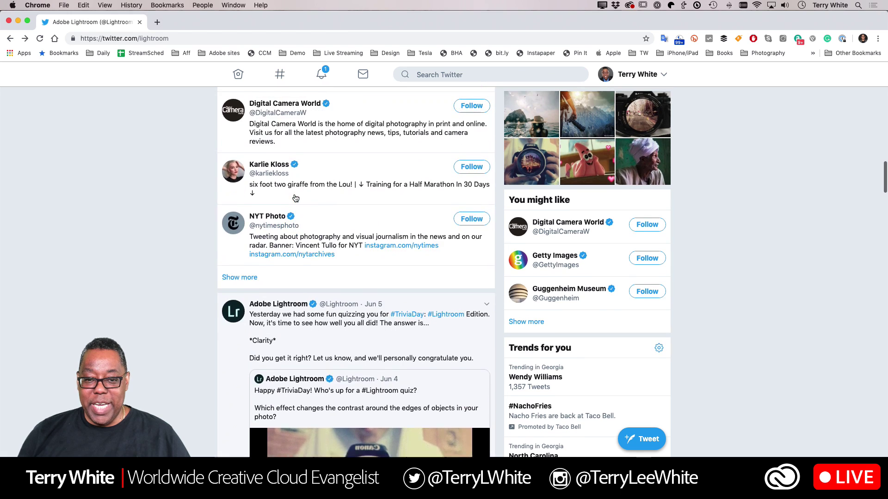
pyautogui.scroll(3, 296, 198)
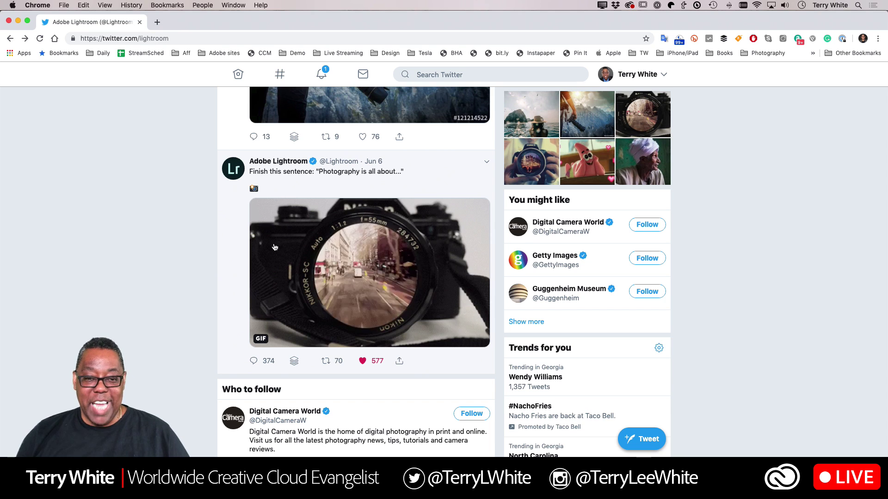
pyautogui.scroll(-10, 276, 247)
pyautogui.scroll(-2, 287, 263)
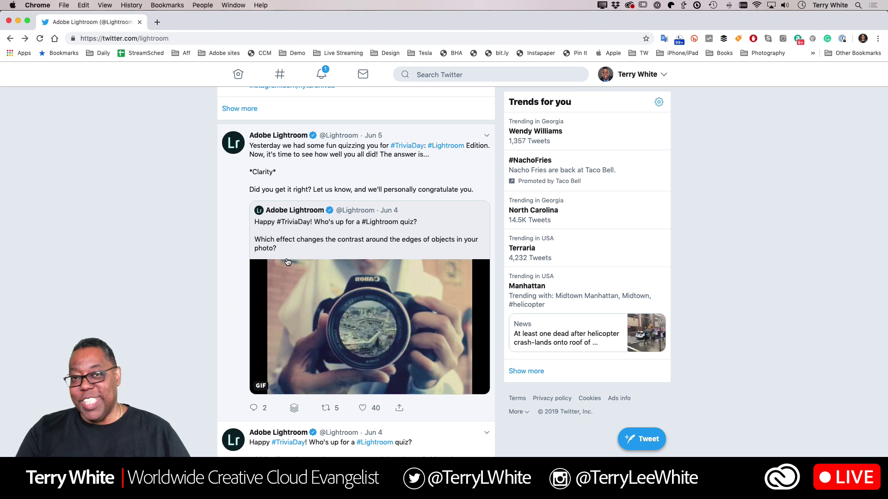
# Switch to Lightroom Classic and select photos 17, 18 and 20 in the Nikon Preso collection.
pyautogui.press('super+Tab')
pyautogui.press('super+Tab')
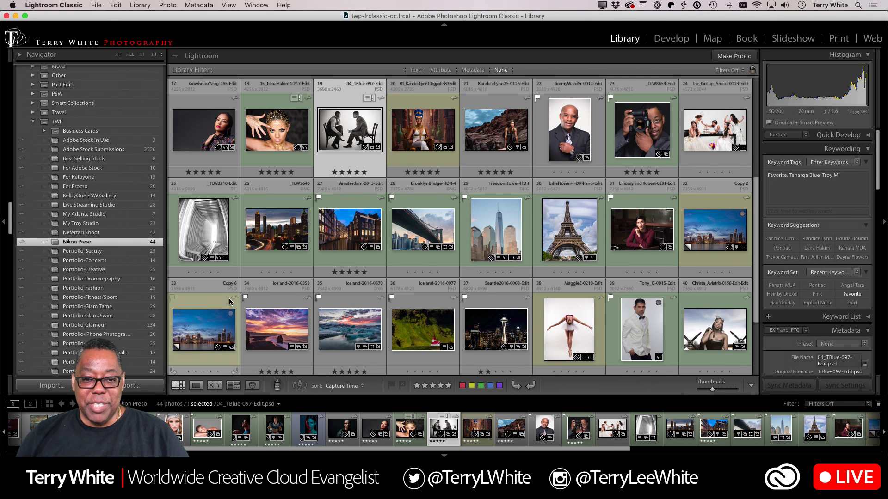
pyautogui.click(215, 135)
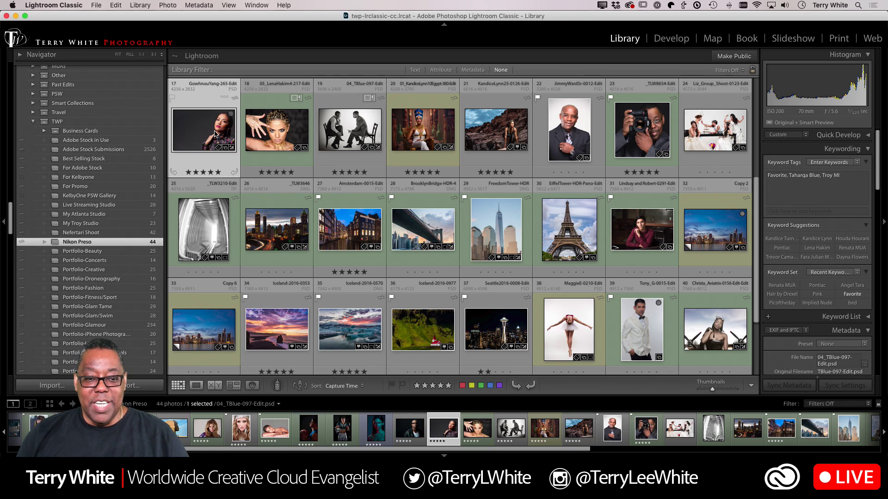
pyautogui.keyDown('super'); pyautogui.click(276, 141); pyautogui.keyUp('super')
pyautogui.keyDown('super'); pyautogui.click(427, 136); pyautogui.keyUp('super')
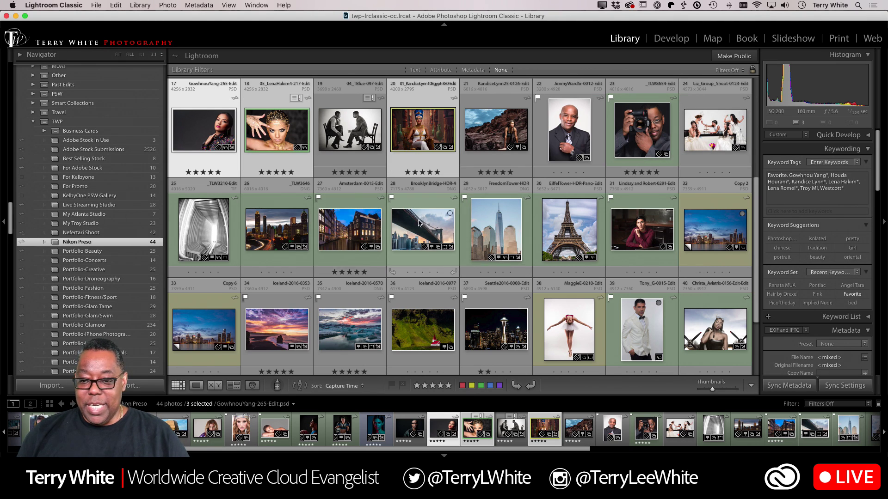
# Add photos 31, 38, 39, 40 and the lighthouse sunset photo 43 to the selection.
pyautogui.keyDown('super'); pyautogui.click(628, 225); pyautogui.keyUp('super')
pyautogui.keyDown('super'); pyautogui.click(585, 315); pyautogui.keyUp('super')
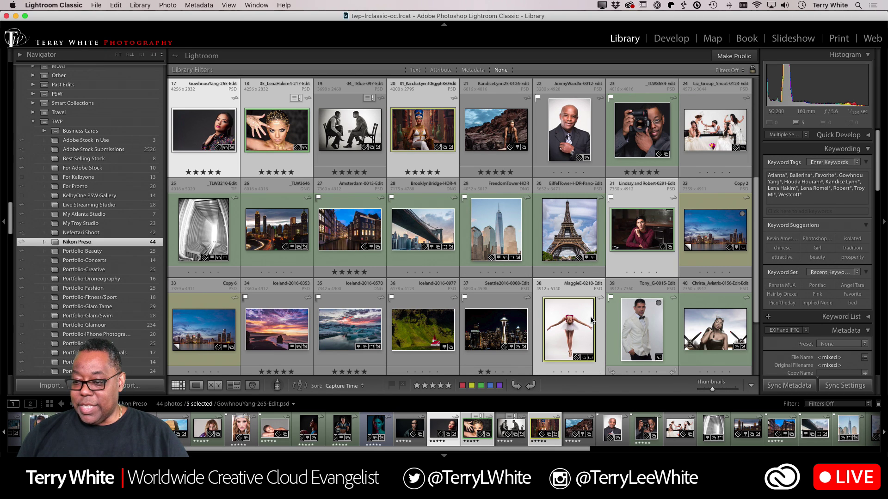
pyautogui.keyDown('super'); pyautogui.click(639, 335); pyautogui.keyUp('super')
pyautogui.keyDown('super'); pyautogui.click(696, 336); pyautogui.keyUp('super')
pyautogui.scroll(-2, 270, 329)
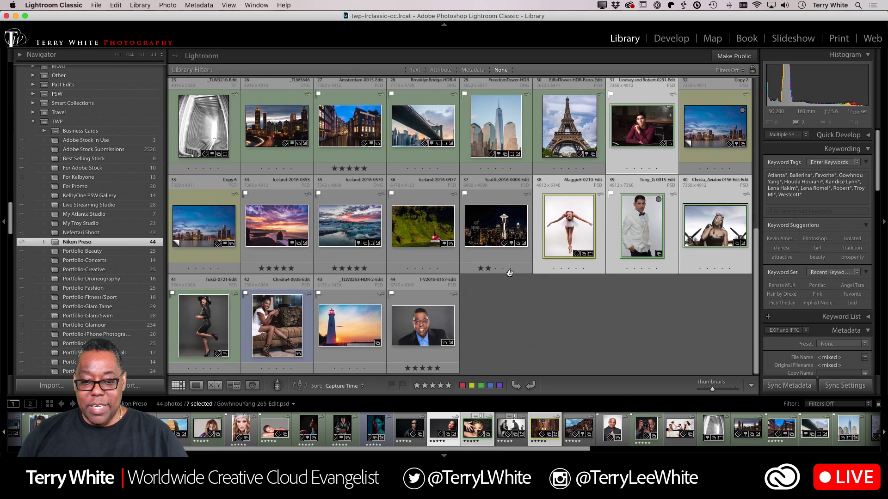
pyautogui.keyDown('super'); pyautogui.click(349, 329); pyautogui.keyUp('super')
# Add photos 15, 5 and 16 to the selection, leaving the Sphinx photo 9 out of it.
pyautogui.scroll(5, 466, 283)
pyautogui.scroll(2, 466, 280)
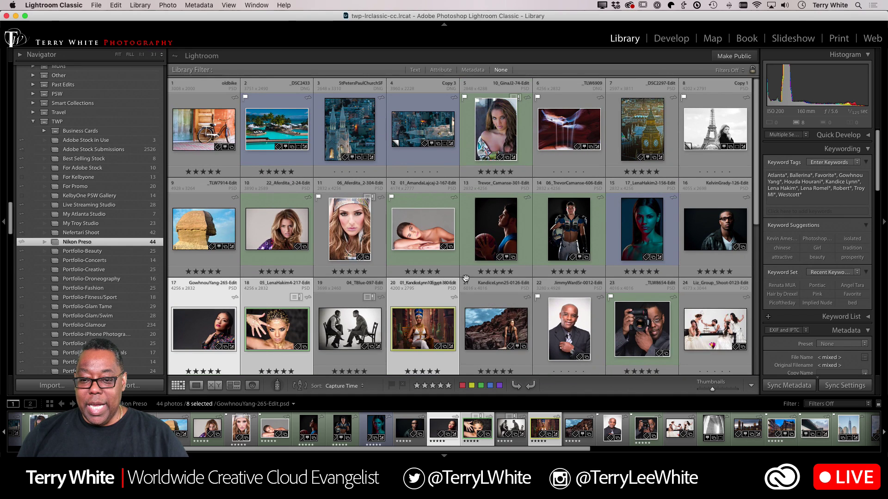
pyautogui.keyDown('super'); pyautogui.click(643, 231); pyautogui.keyUp('super')
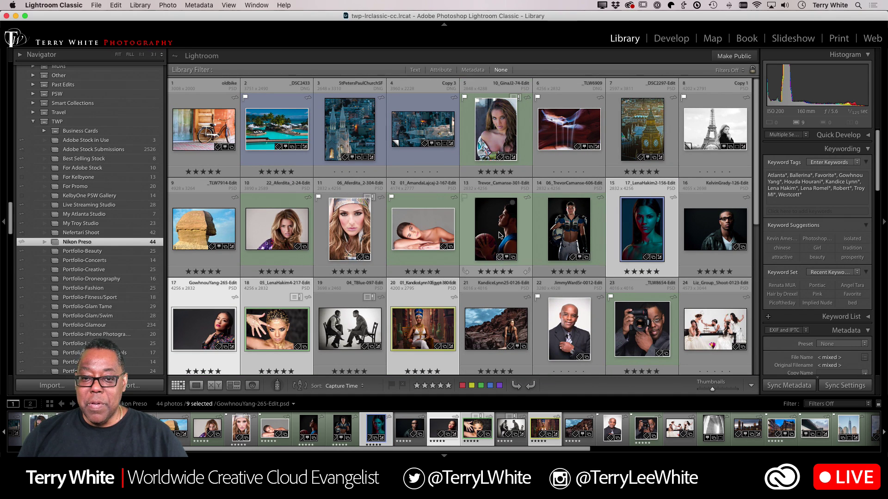
pyautogui.keyDown('super'); pyautogui.click(483, 139); pyautogui.keyUp('super')
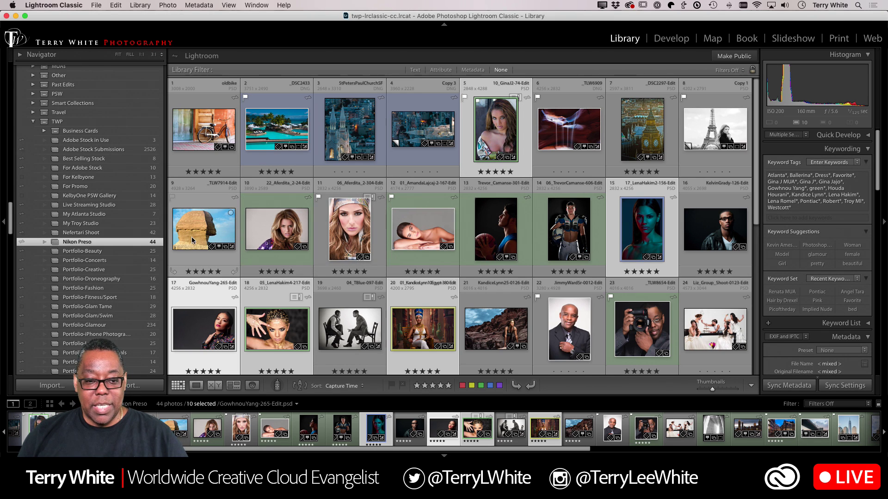
pyautogui.keyDown('super'); pyautogui.click(212, 230); pyautogui.keyUp('super')
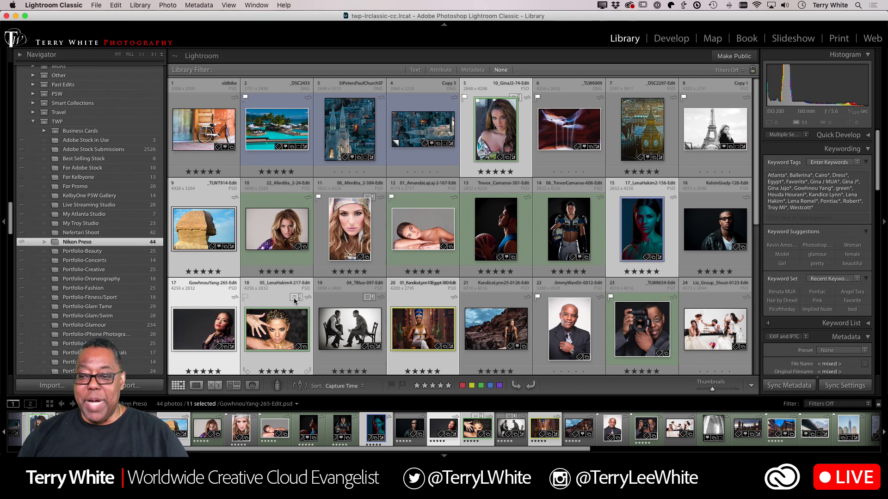
pyautogui.keyDown('super'); pyautogui.click(180, 227); pyautogui.keyUp('super')
pyautogui.keyDown('super'); pyautogui.click(714, 229); pyautogui.keyUp('super')
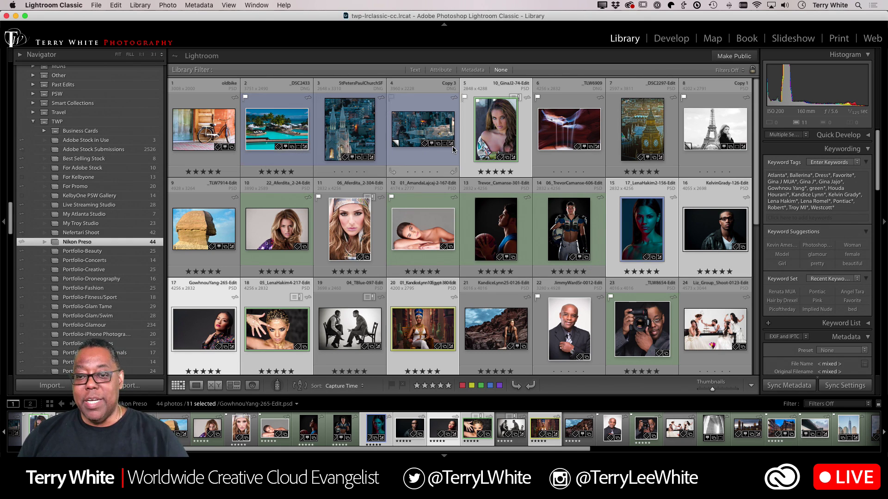
pyautogui.rightClick(490, 132)
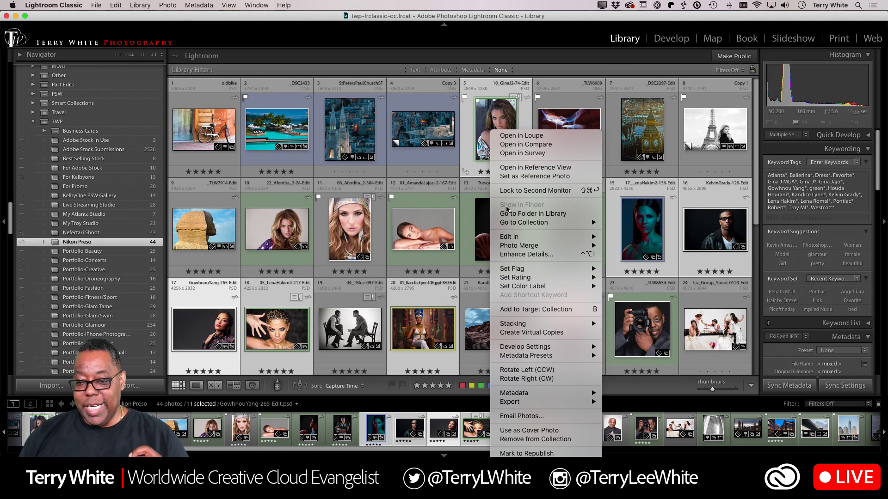
pyautogui.moveTo(504, 239)
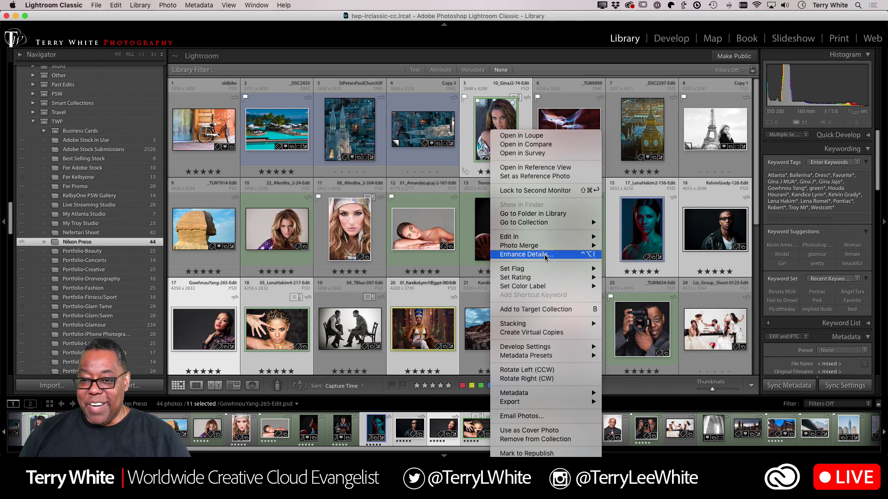
pyautogui.click(466, 152)
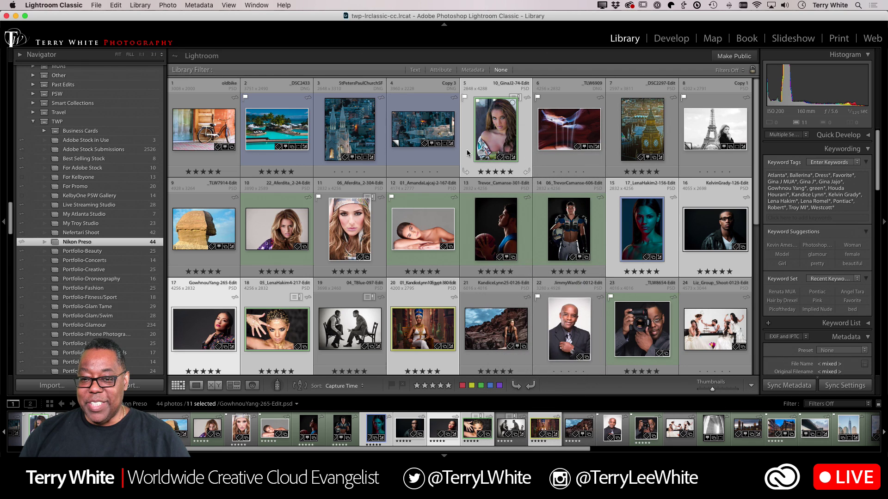
# Open the selected photos as layers in one Photoshop document, switch to Photoshop and review the layer stack.
pyautogui.scroll(-1, 481, 146)
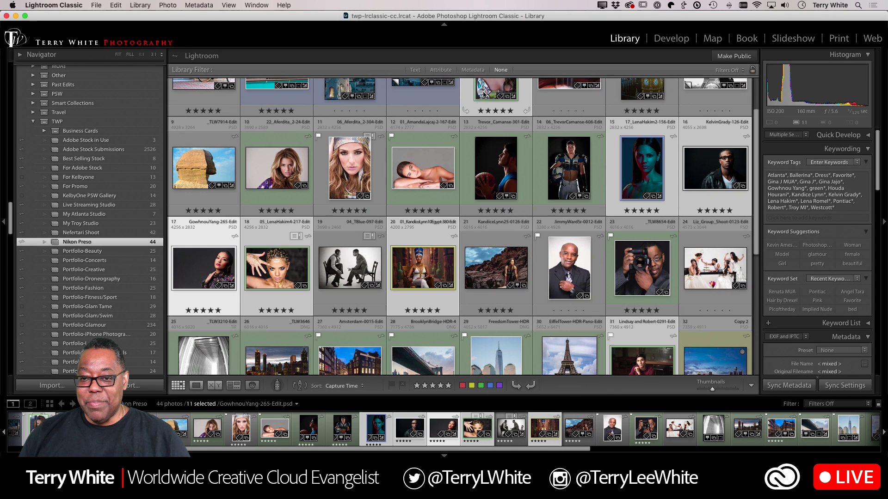
pyautogui.rightClick(467, 82)
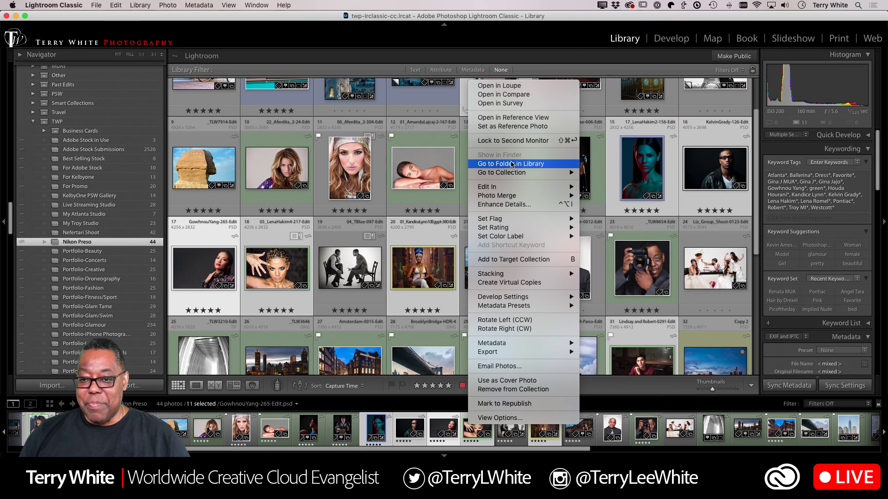
pyautogui.moveTo(512, 188)
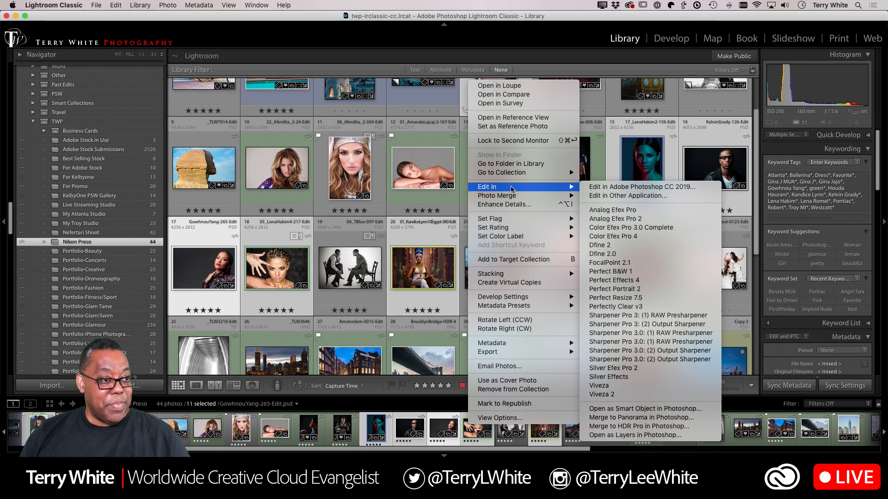
pyautogui.click(630, 439)
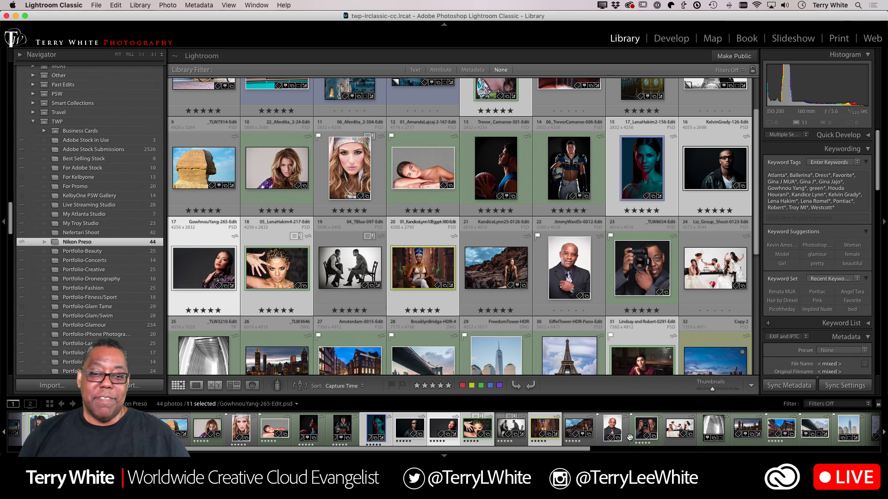
pyautogui.scroll(3, 532, 209)
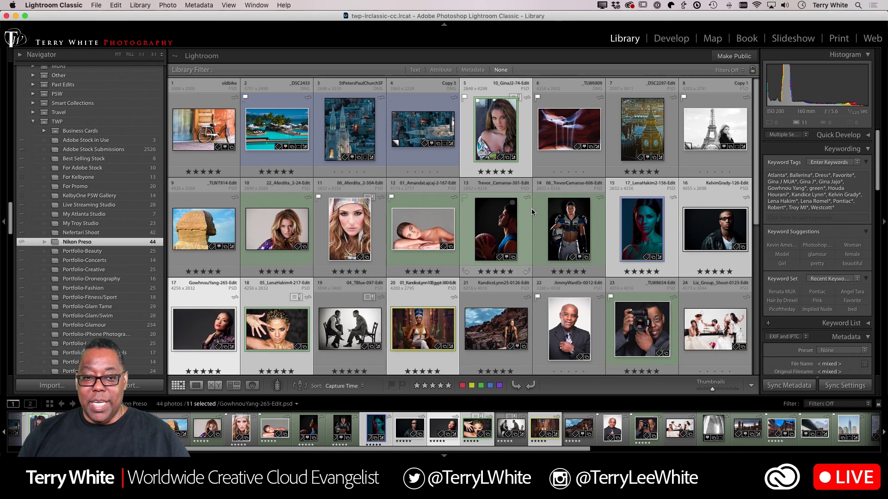
pyautogui.press('super+Tab')
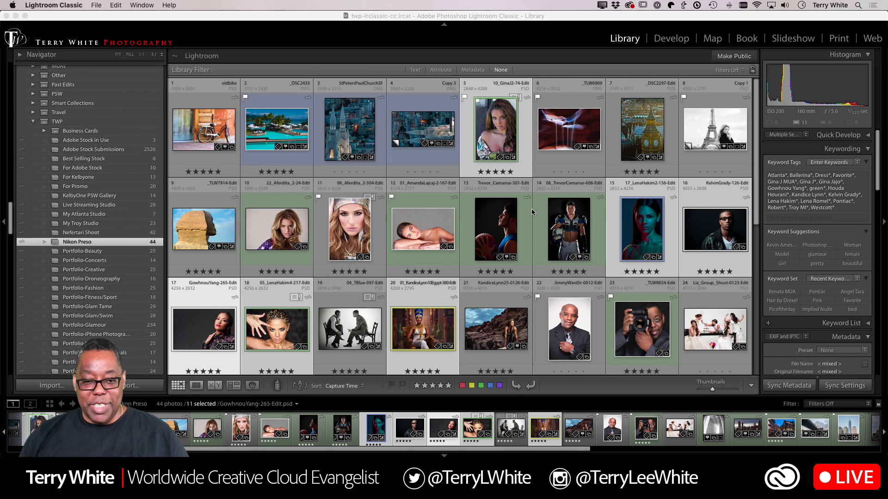
pyautogui.press('super+Tab')
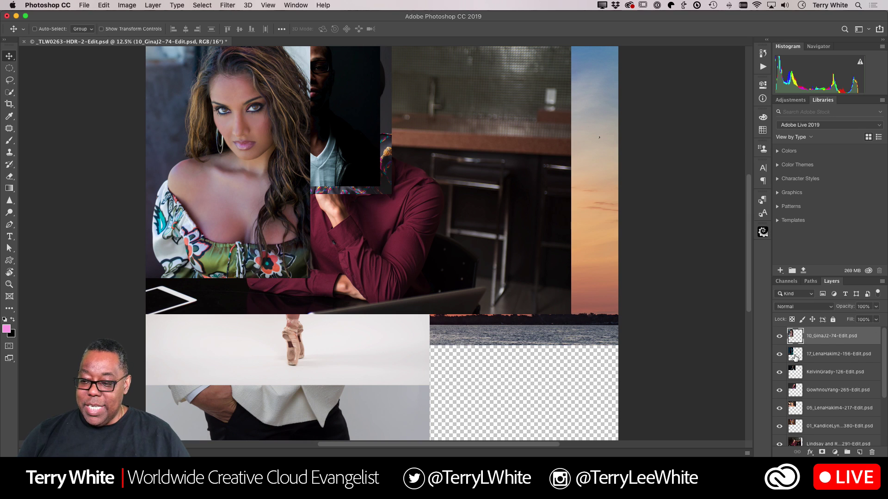
pyautogui.scroll(-3, 794, 357)
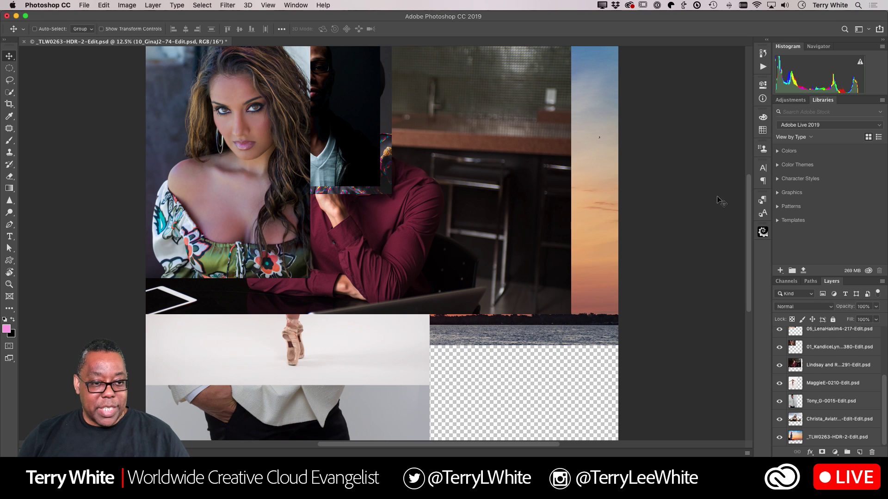
pyautogui.click(84, 5)
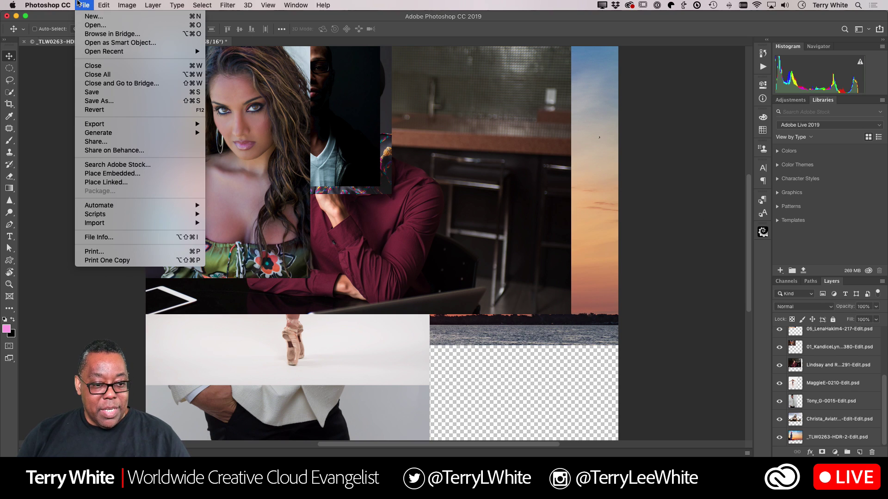
pyautogui.moveTo(119, 207)
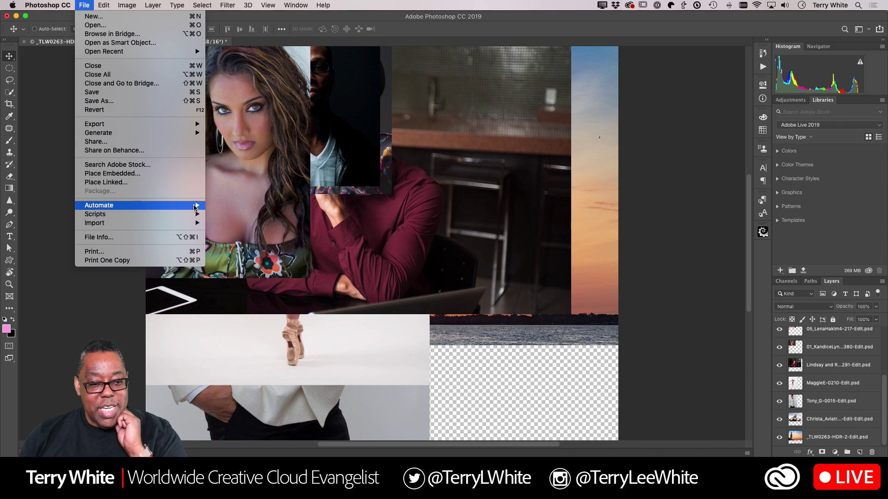
pyautogui.moveTo(195, 206)
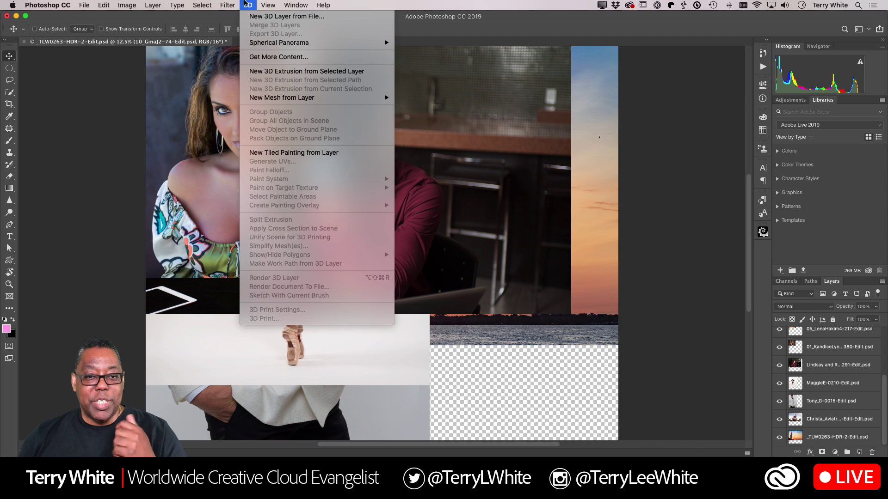
pyautogui.click(324, 98)
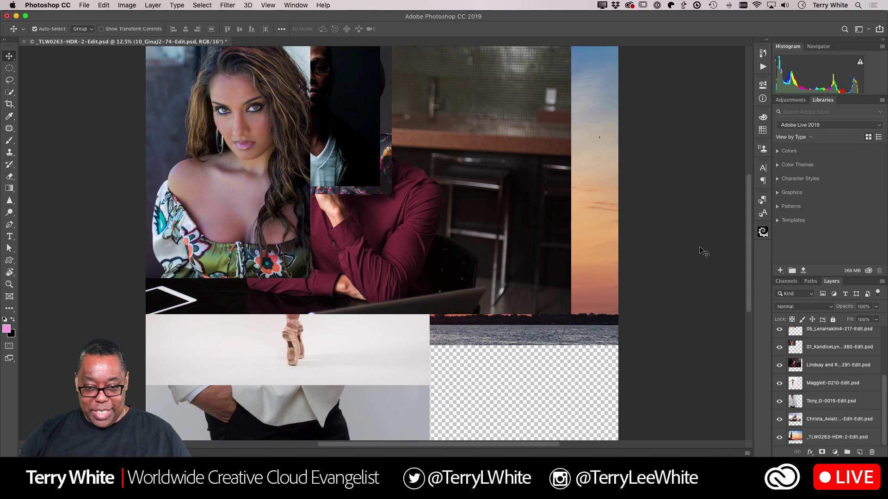
# Switch back to Lightroom Classic and open photo 23 of the man holding the Nikon camera for editing in Photoshop CC 2019.
pyautogui.press('super+Tab')
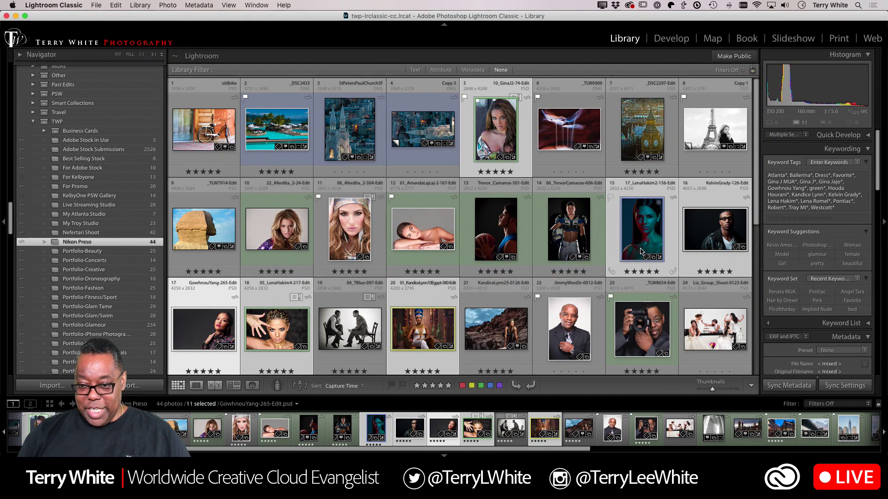
pyautogui.click(640, 337)
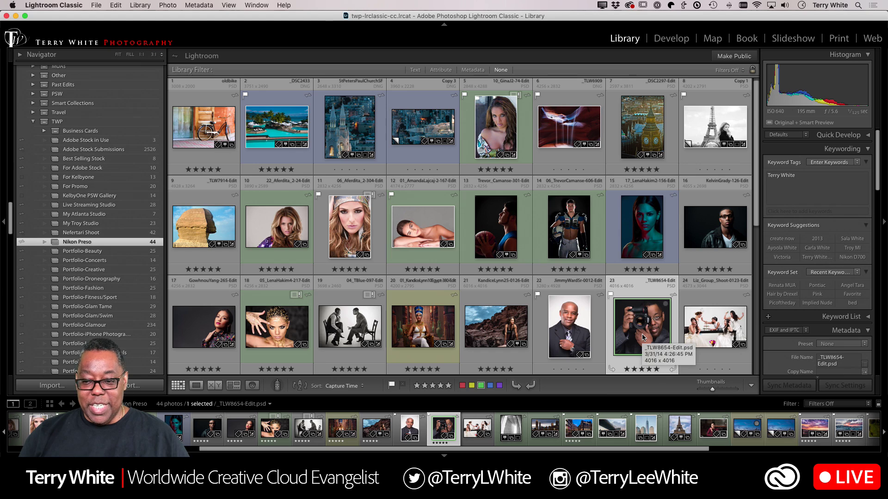
pyautogui.rightClick(642, 335)
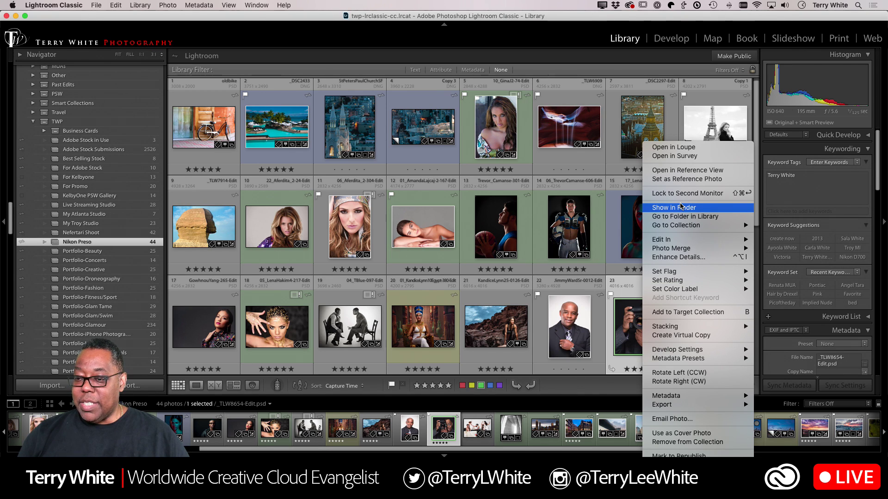
pyautogui.moveTo(680, 240)
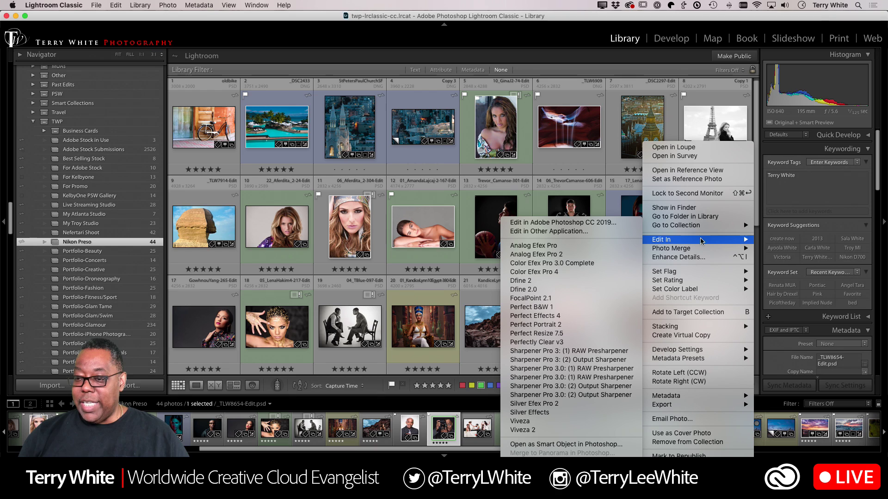
pyautogui.click(578, 224)
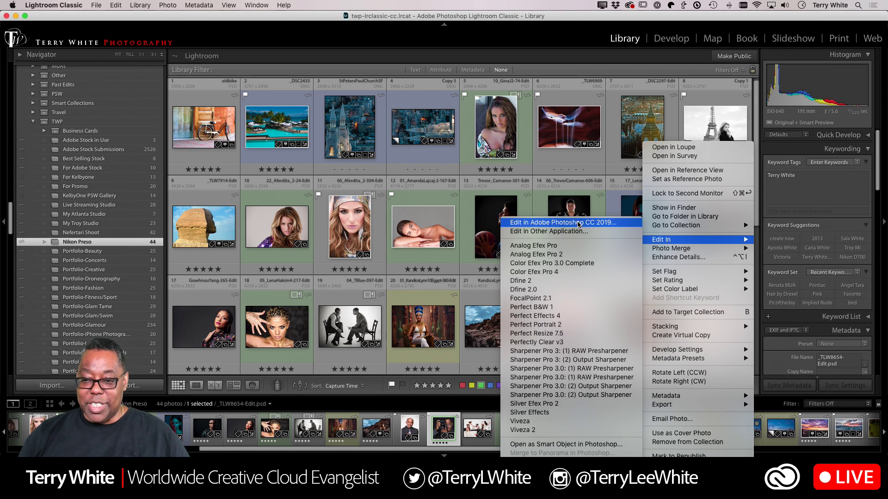
pyautogui.click(506, 219)
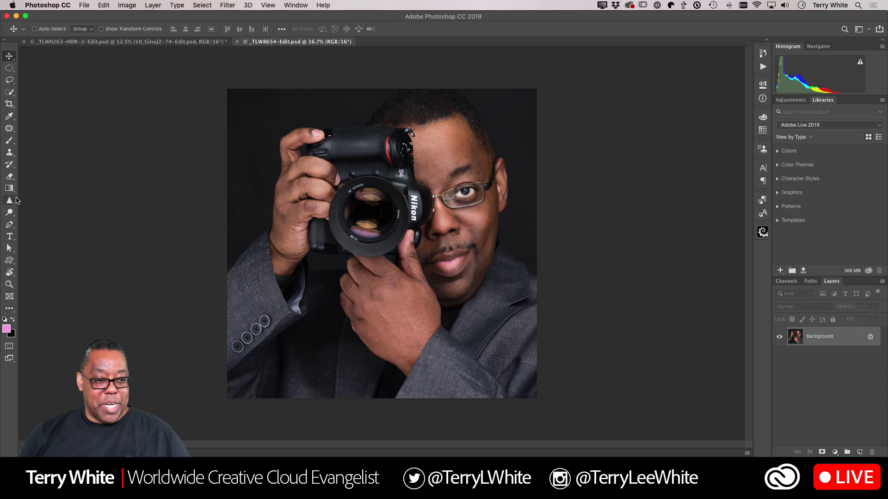
# Crop the portrait to a 1:1 square closely framing the camera, hands and face, with Delete Cropped Pixels enabled.
pyautogui.click(10, 297)
pyautogui.click(9, 106)
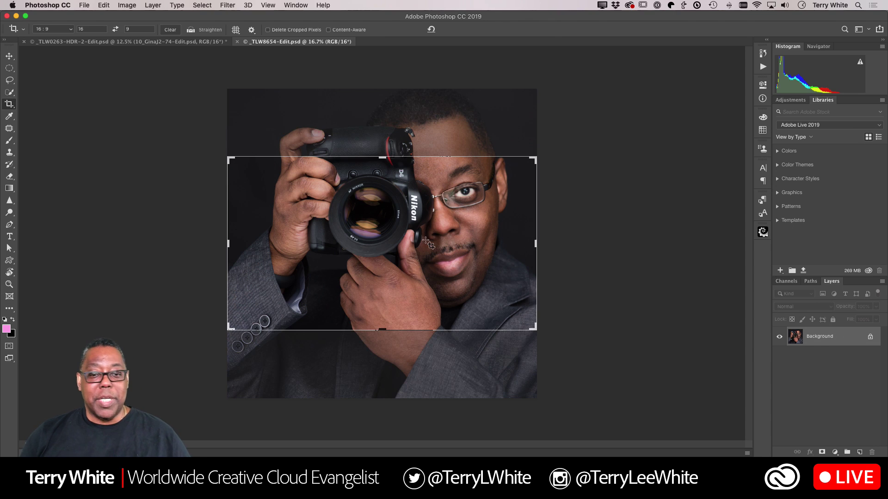
pyautogui.click(65, 29)
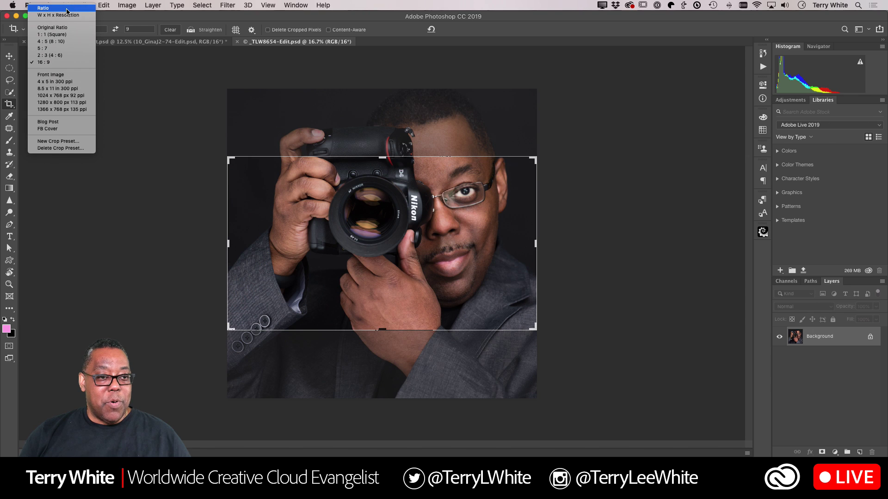
pyautogui.click(51, 34)
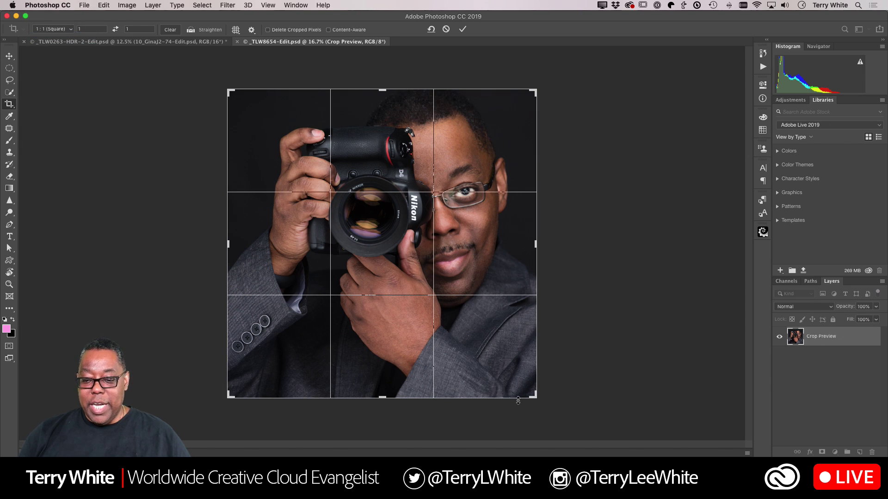
pyautogui.moveTo(533, 399); pyautogui.dragTo(494, 354)
pyautogui.moveTo(269, 244); pyautogui.dragTo(293, 245)
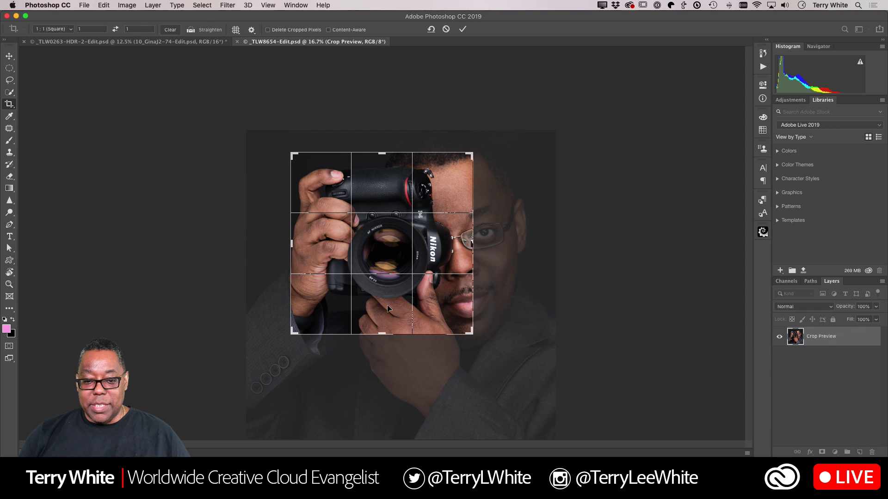
pyautogui.moveTo(471, 334); pyautogui.dragTo(485, 347)
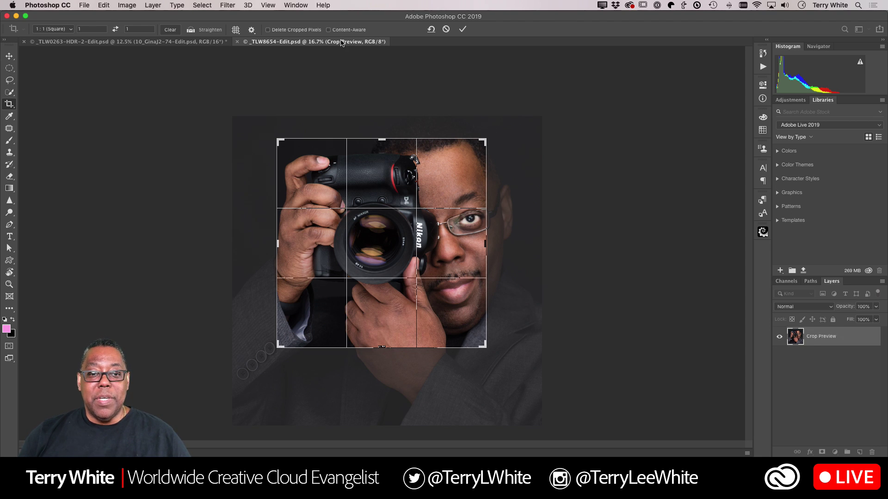
pyautogui.click(279, 30)
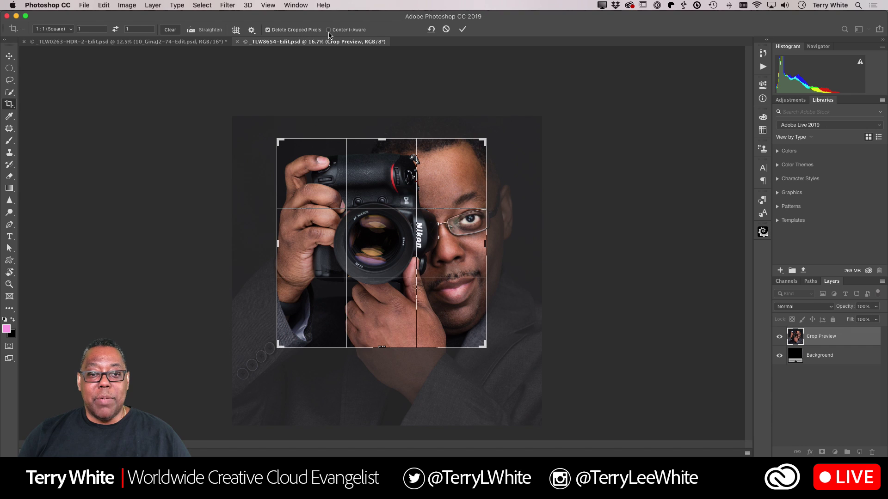
pyautogui.click(462, 29)
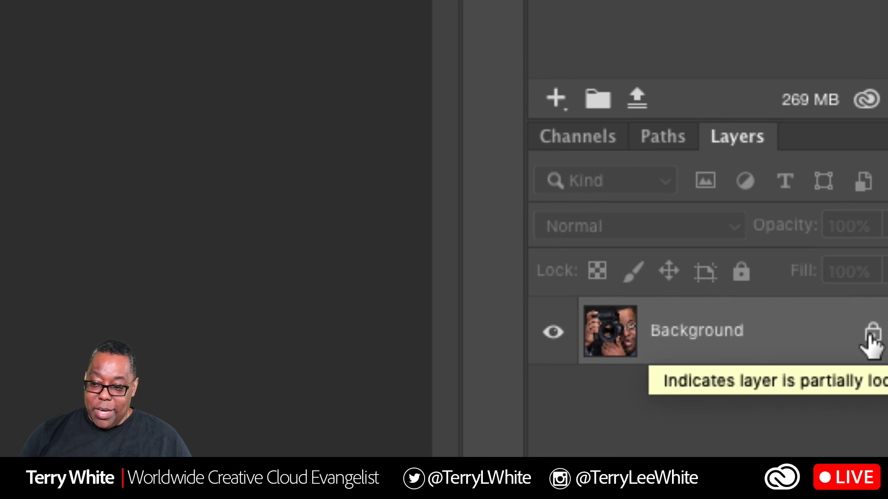
# Unlock the Background layer and hide the lens glass with an inverted layer mask made from a circular selection inside the lens ring.
pyautogui.click(870, 337)
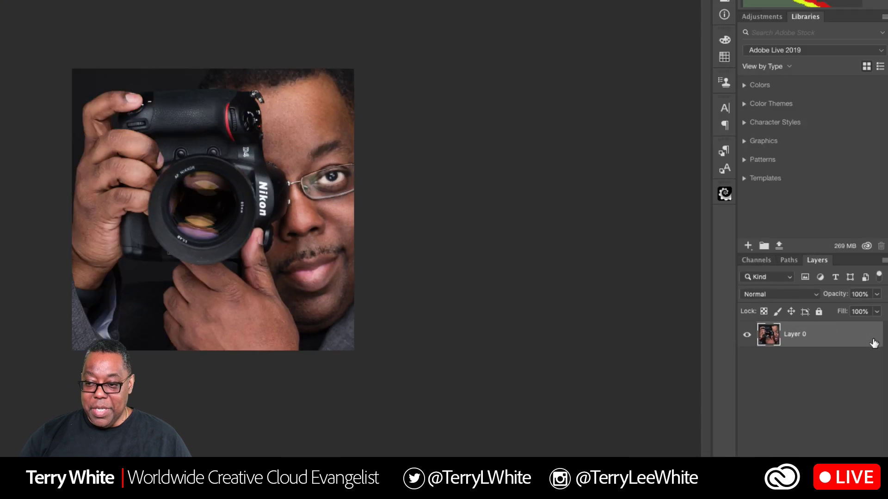
pyautogui.press('super+plus')
pyautogui.press('super+plus')
pyautogui.press('super+plus')
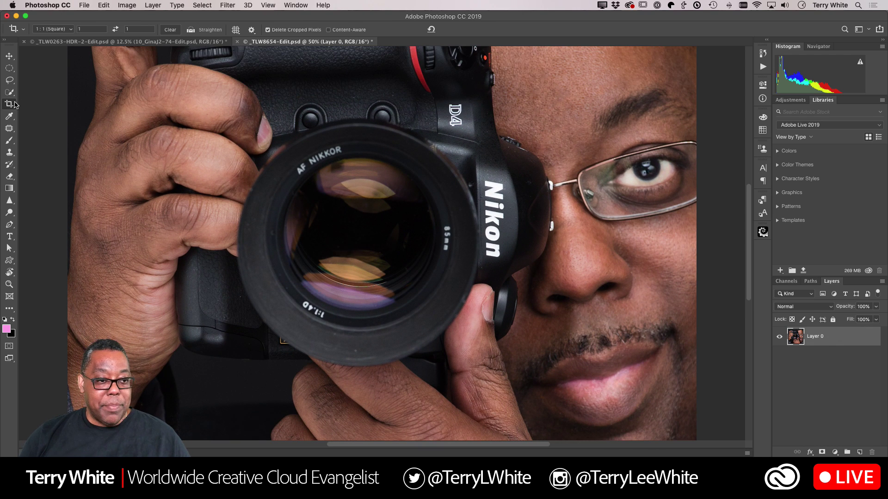
pyautogui.click(12, 69)
pyautogui.moveTo(11, 69); pyautogui.dragTo(31, 69)
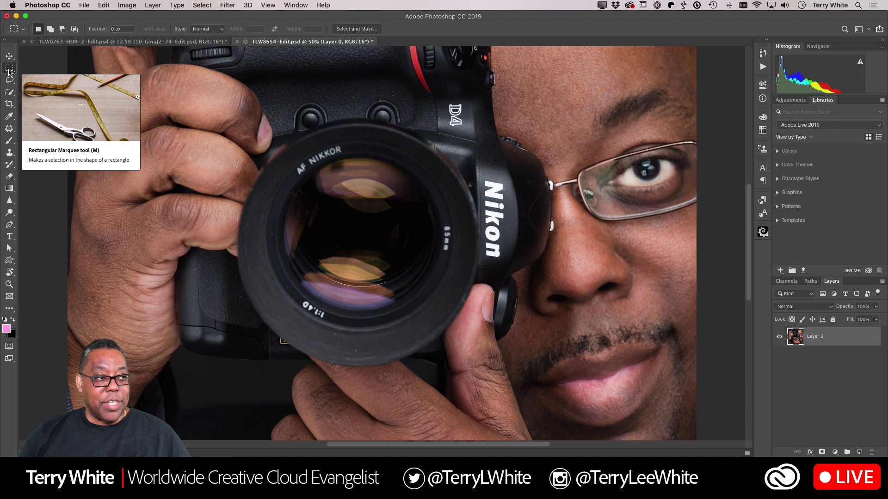
pyautogui.click(9, 70)
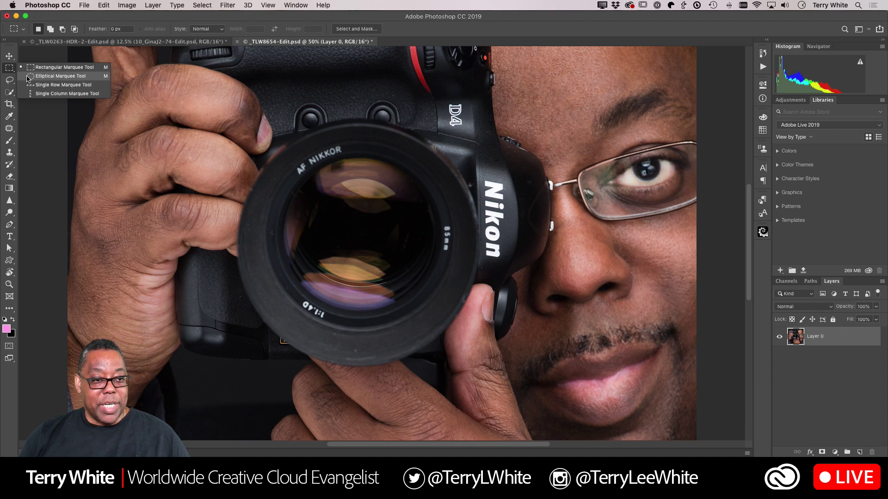
pyautogui.click(51, 75)
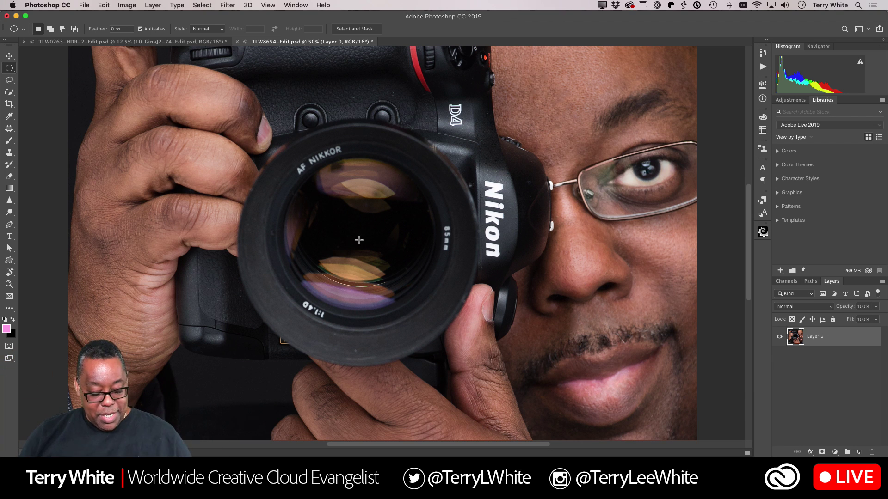
pyautogui.moveTo(359, 240); pyautogui.dragTo(502, 162)
pyautogui.moveTo(365, 250)
pyautogui.mouseDown()
pyautogui.moveTo(389, 258)
pyautogui.moveTo(365, 245)
pyautogui.mouseUp()
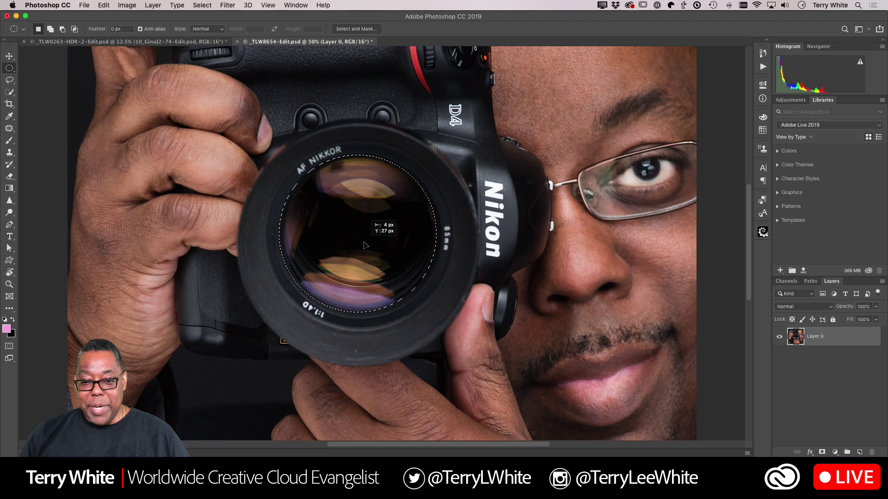
pyautogui.moveTo(365, 245); pyautogui.dragTo(366, 245)
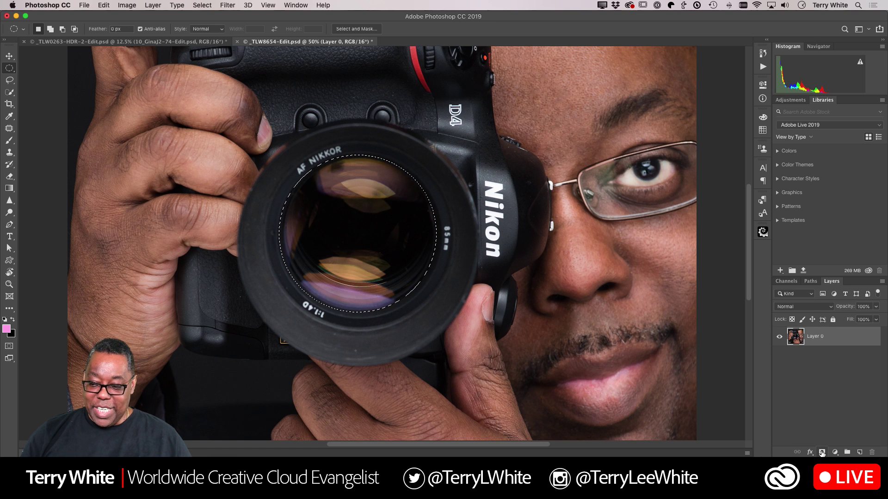
pyautogui.keyDown('alt'); pyautogui.click(822, 452); pyautogui.keyUp('alt')
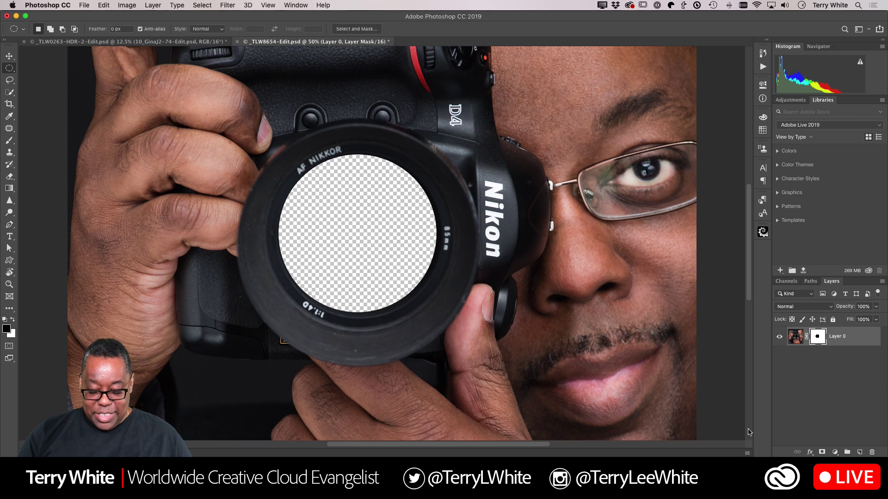
pyautogui.press('super+0')
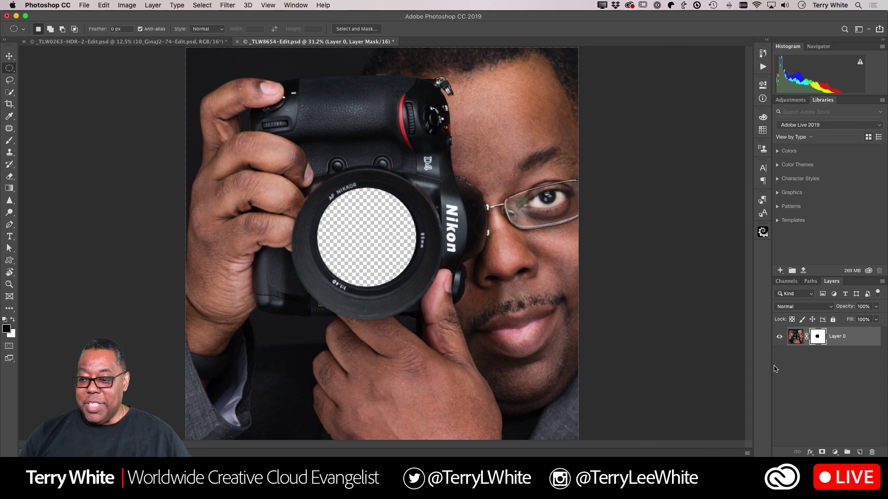
# Copy the masked camera portrait layer and paste it into the layered photo document _TLW0263-HDR-2-Edit.psd.
pyautogui.click(9, 56)
pyautogui.click(795, 337)
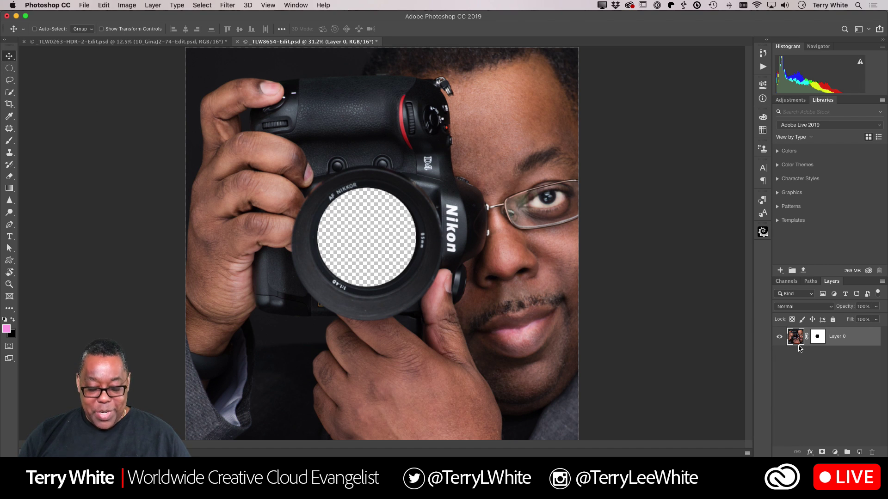
pyautogui.click(103, 5)
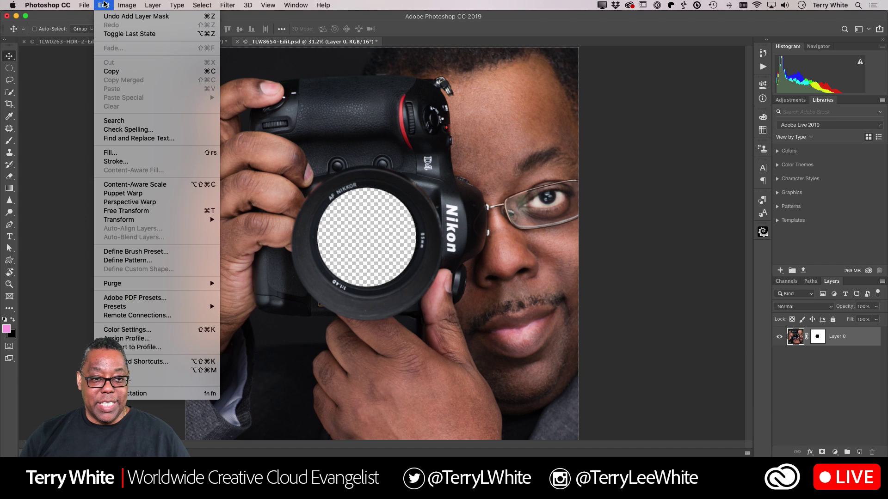
pyautogui.click(118, 73)
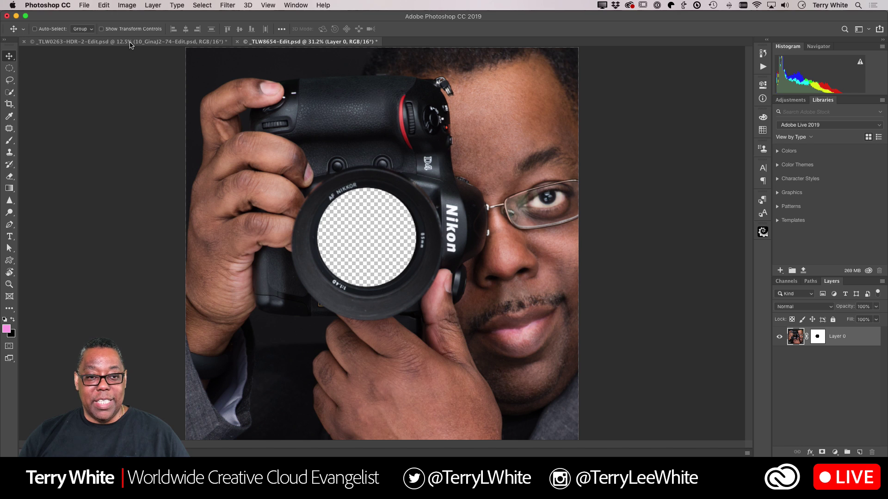
pyautogui.click(130, 43)
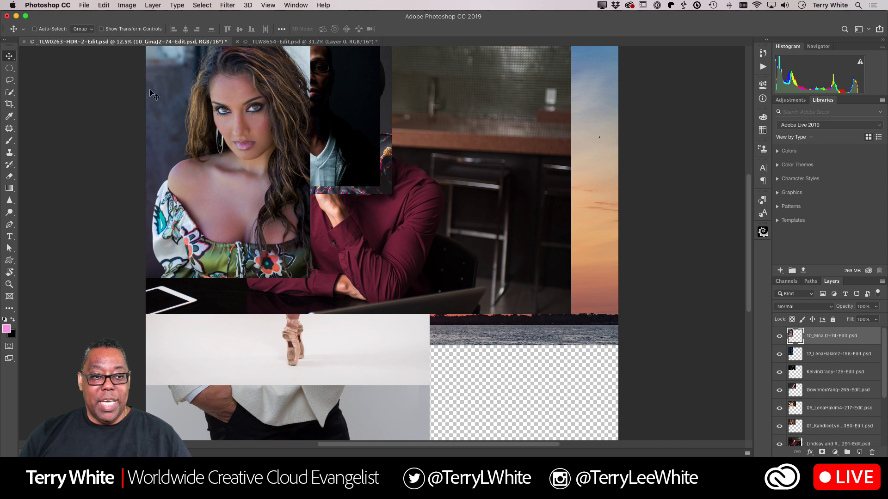
pyautogui.click(102, 4)
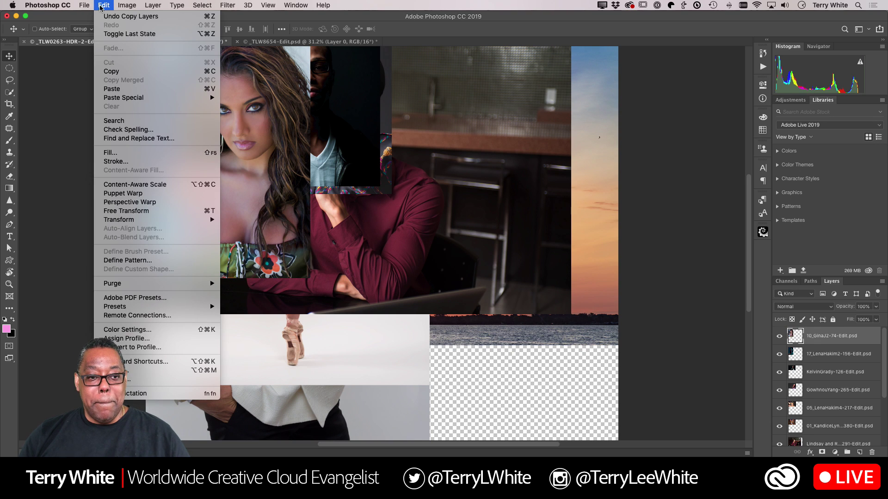
pyautogui.click(112, 89)
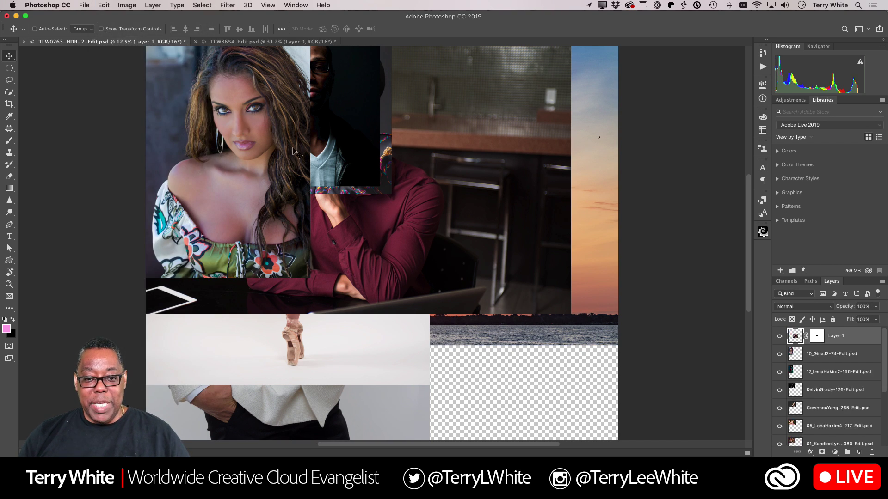
# Scale the pasted camera portrait proportionally to about 282% and center it horizontally over the stacked photos.
pyautogui.moveTo(433, 246)
pyautogui.mouseDown()
pyautogui.moveTo(378, 234)
pyautogui.moveTo(288, 102)
pyautogui.moveTo(500, 234)
pyautogui.moveTo(408, 199)
pyautogui.moveTo(444, 205)
pyautogui.moveTo(367, 209)
pyautogui.moveTo(420, 236)
pyautogui.moveTo(433, 221)
pyautogui.moveTo(404, 226)
pyautogui.moveTo(418, 237)
pyautogui.mouseUp()
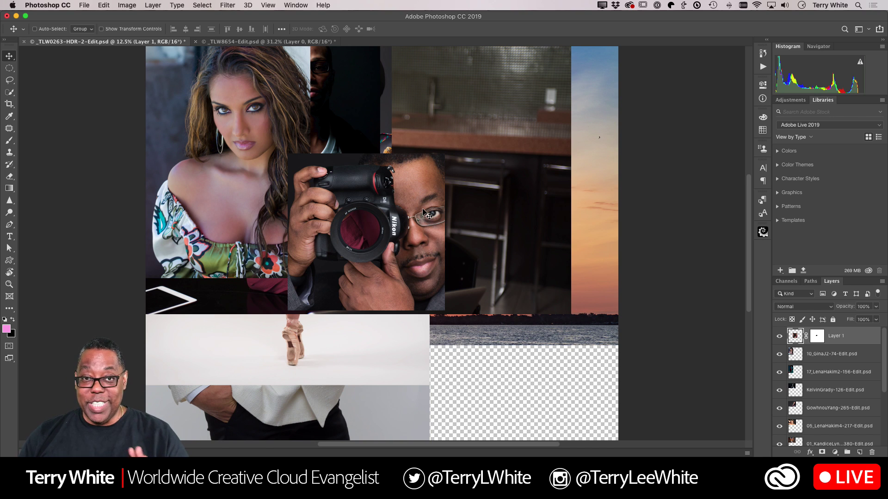
pyautogui.press('super')
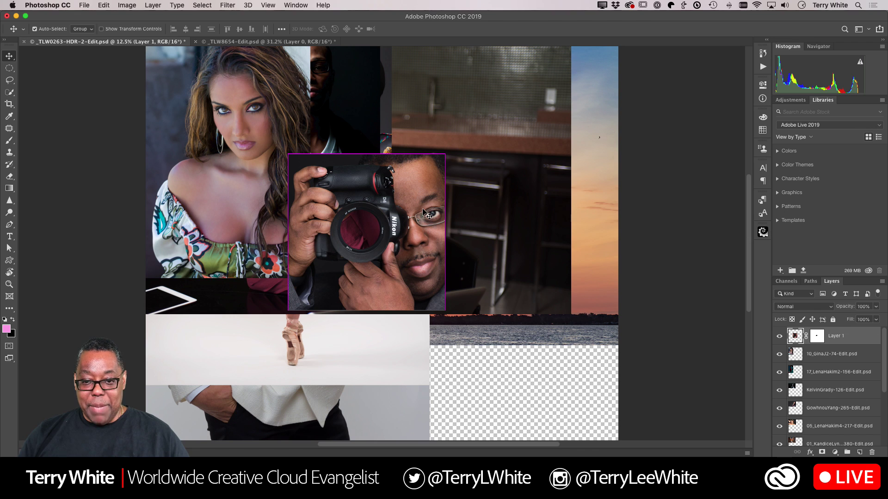
pyautogui.press('super+t')
pyautogui.moveTo(445, 154); pyautogui.dragTo(597, 2)
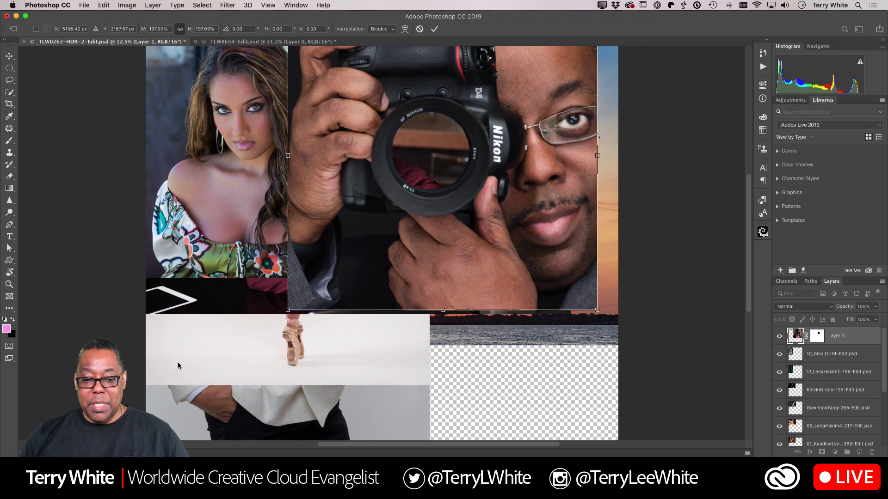
pyautogui.moveTo(287, 310); pyautogui.dragTo(153, 431)
pyautogui.moveTo(324, 389); pyautogui.dragTo(337, 389)
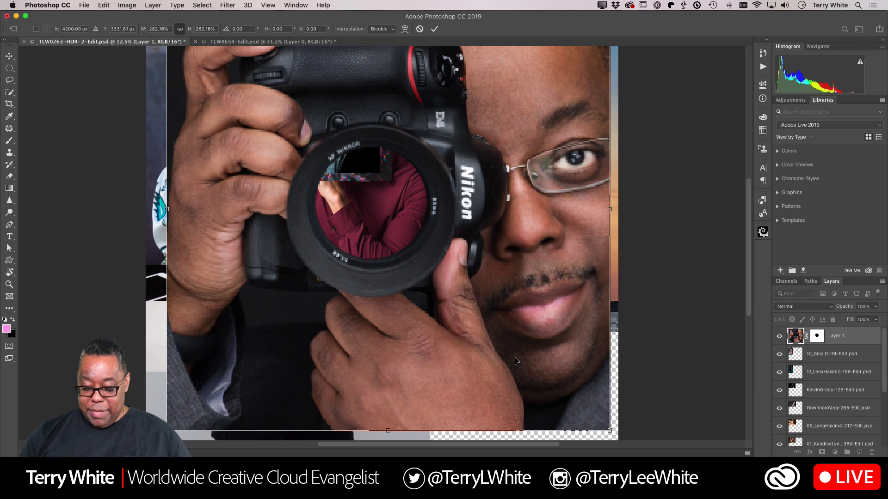
pyautogui.press('Return')
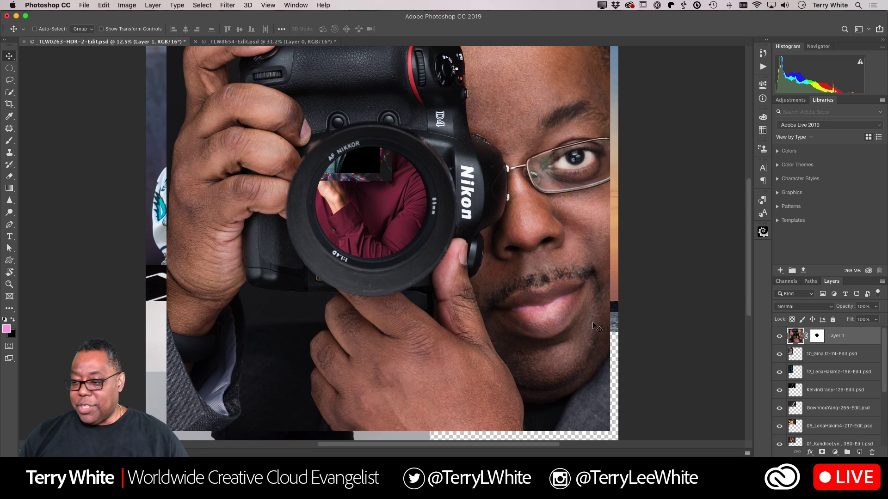
pyautogui.scroll(-5, 783, 381)
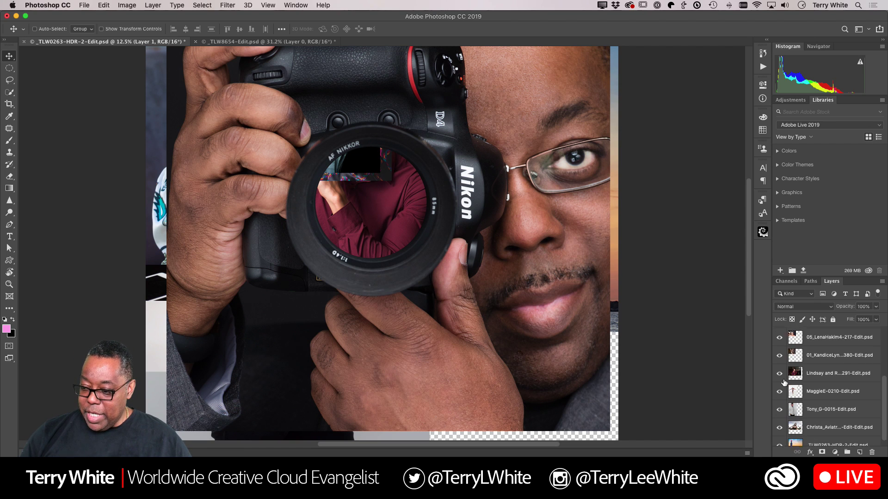
pyautogui.scroll(5, 786, 379)
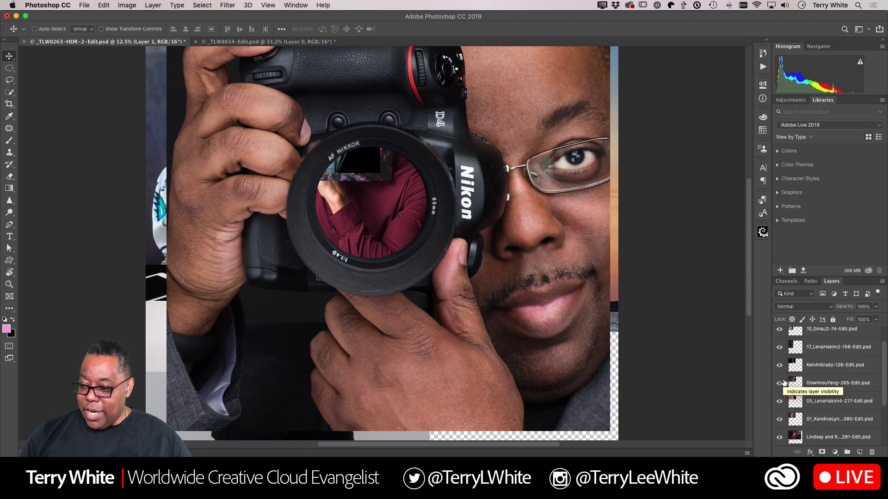
pyautogui.scroll(-1, 791, 370)
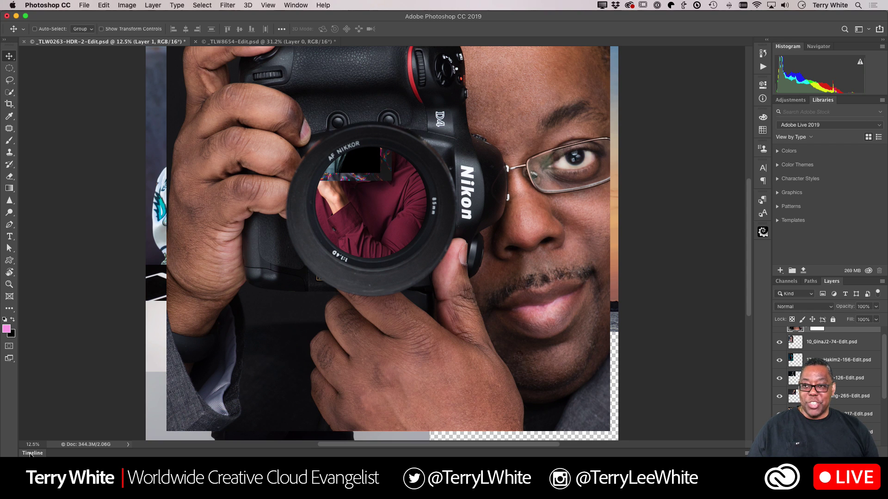
# Show the Timeline, reduce its height to leave more room for the image, and collapse and expand it once.
pyautogui.click(289, 4)
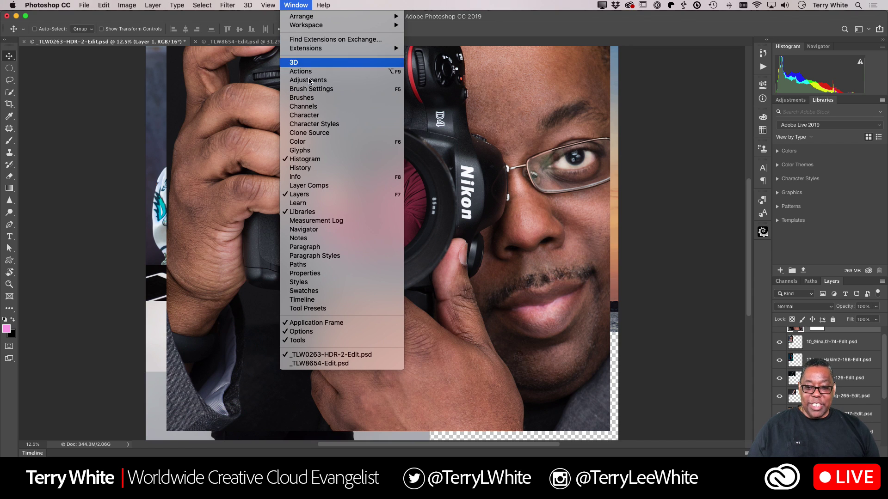
pyautogui.click(336, 303)
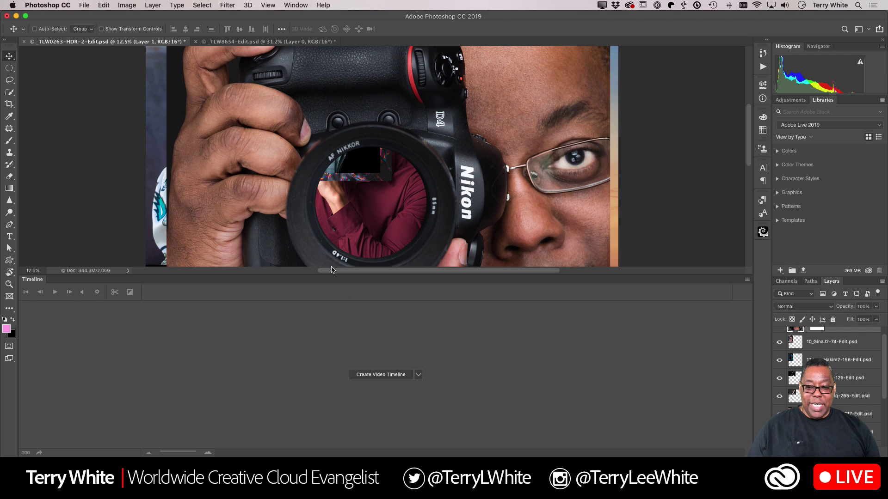
pyautogui.moveTo(318, 275); pyautogui.dragTo(317, 327)
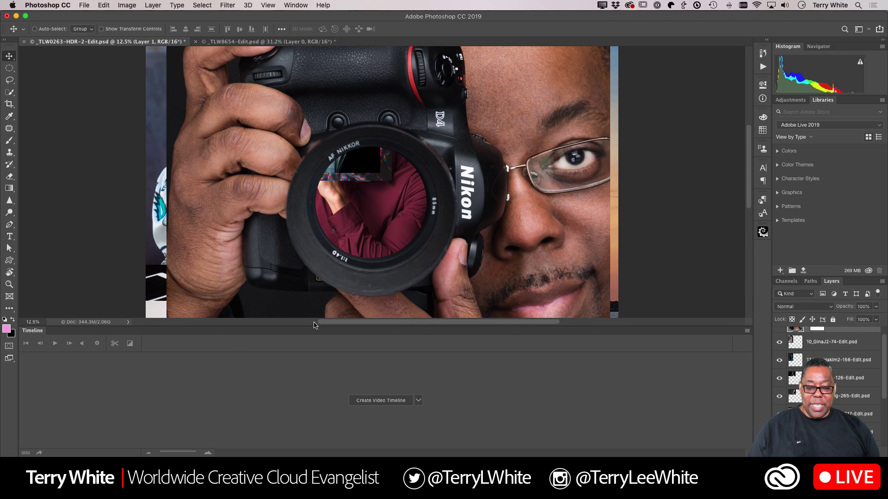
pyautogui.doubleClick(32, 332)
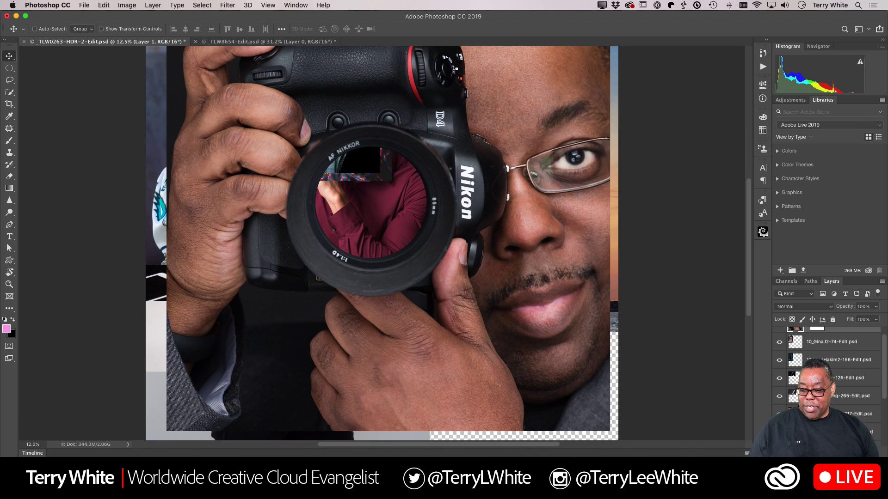
pyautogui.doubleClick(32, 453)
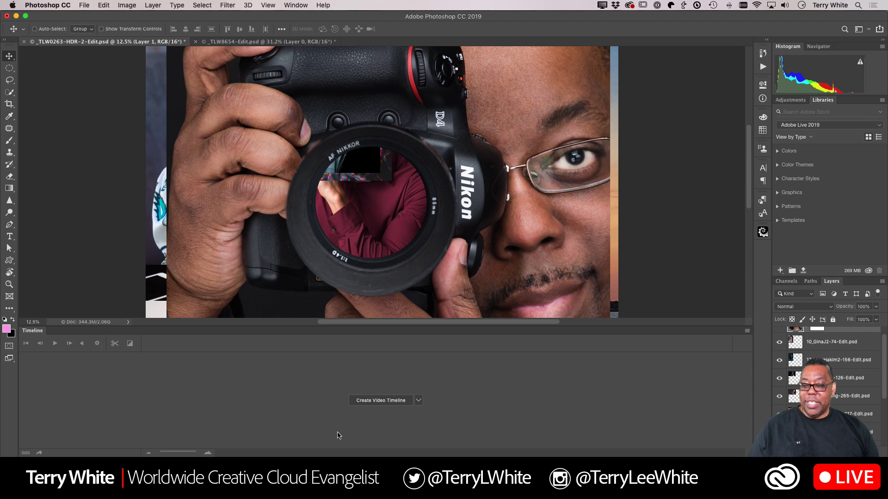
# Create a video timeline for the layered document and look through its layer tracks.
pyautogui.click(379, 404)
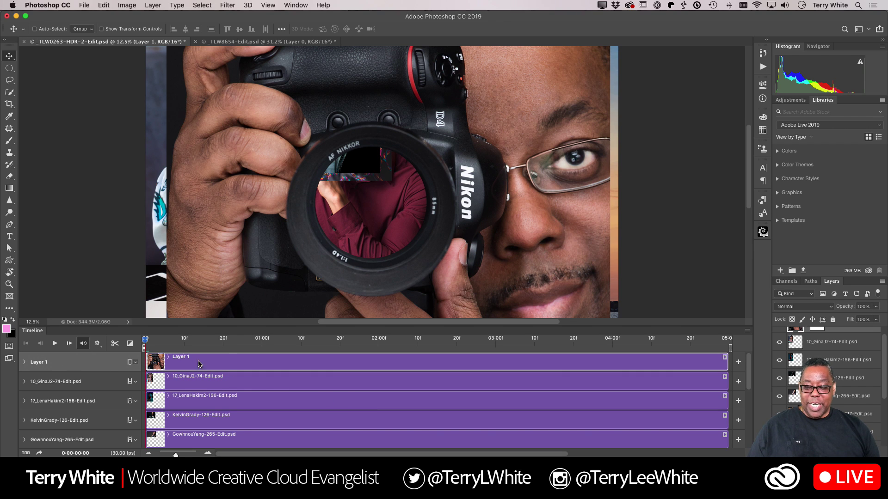
pyautogui.scroll(-5, 258, 395)
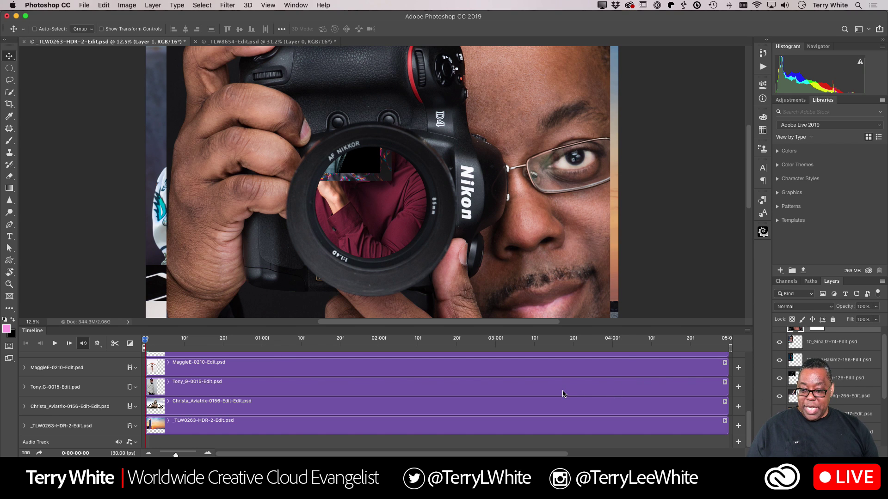
pyautogui.scroll(10, 528, 402)
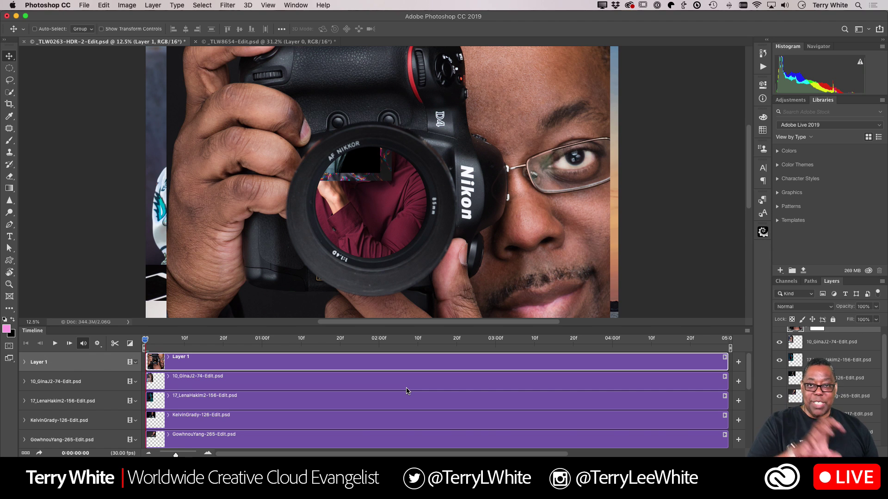
pyautogui.scroll(-5, 407, 392)
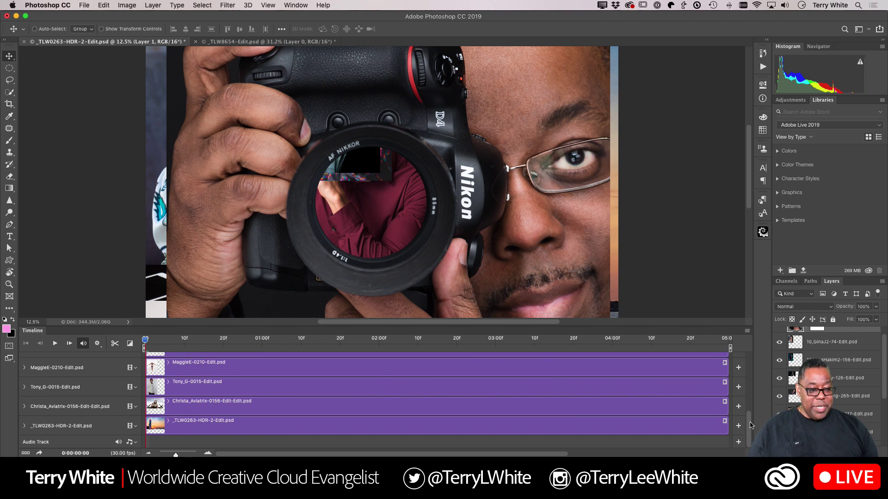
# Center the first photo layer below the camera portrait inside the lens opening, scaled proportionally to about 84%, and hide that layer.
pyautogui.scroll(1, 817, 357)
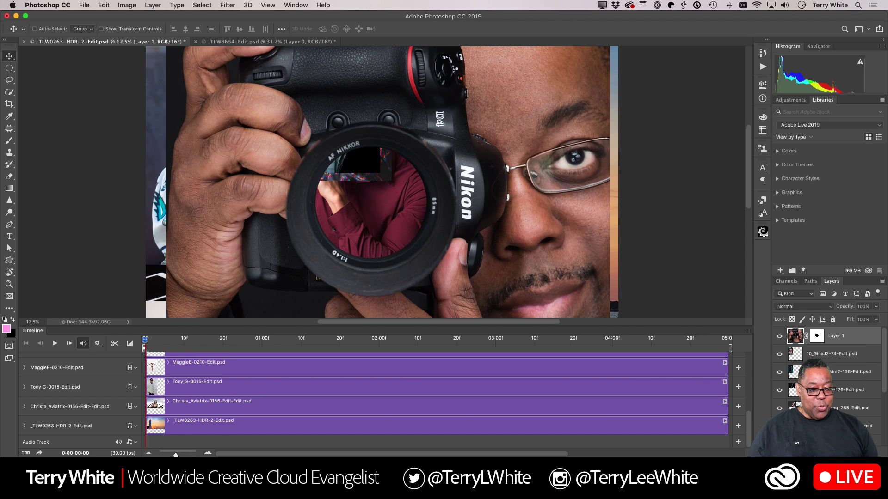
pyautogui.click(792, 358)
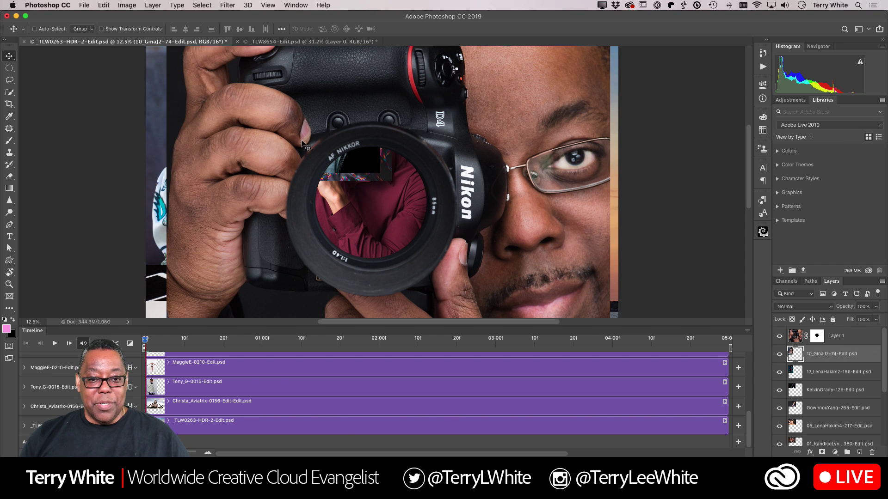
pyautogui.moveTo(305, 146); pyautogui.dragTo(415, 240)
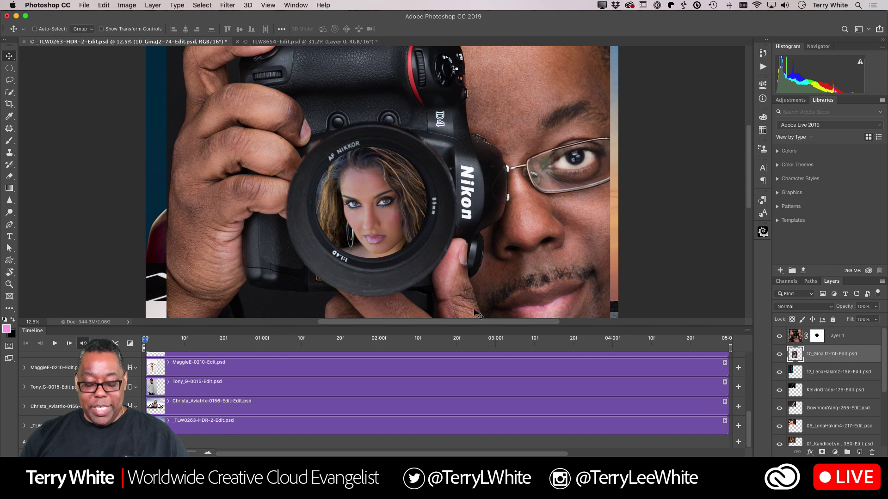
pyautogui.press('super+t')
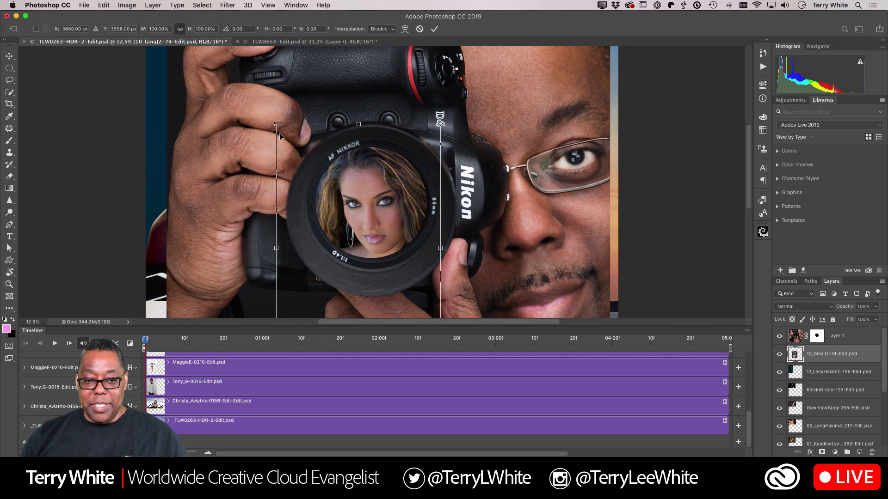
pyautogui.moveTo(275, 125); pyautogui.dragTo(309, 160)
pyautogui.moveTo(368, 200); pyautogui.dragTo(364, 168)
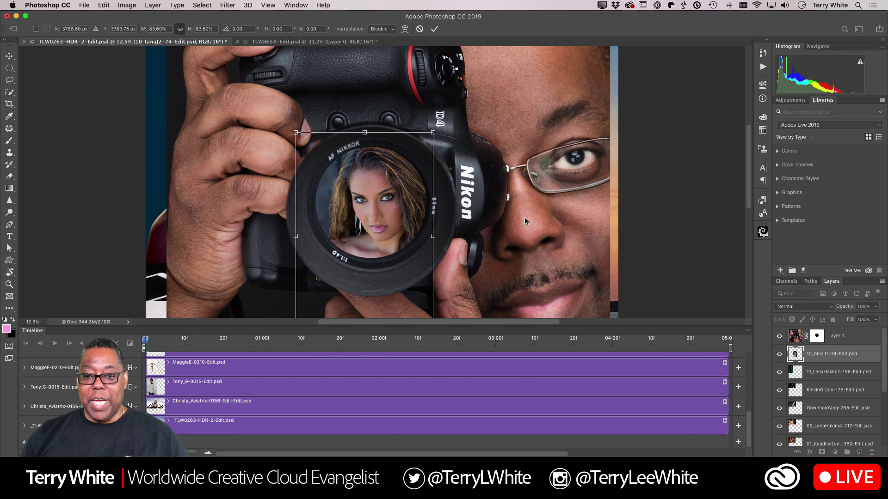
pyautogui.press('Return')
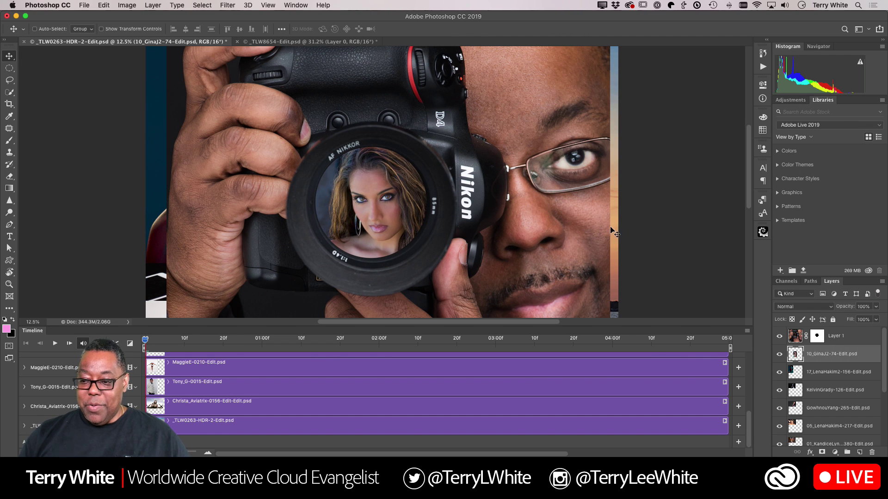
pyautogui.click(779, 354)
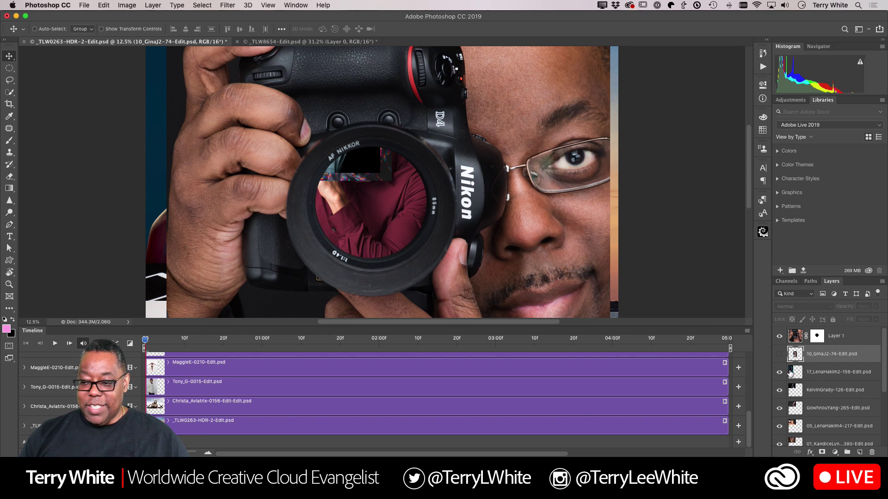
# Fit the second photo layer, the teal-lit portrait, inside the lens opening at about 74% scale and hide it.
pyautogui.click(791, 372)
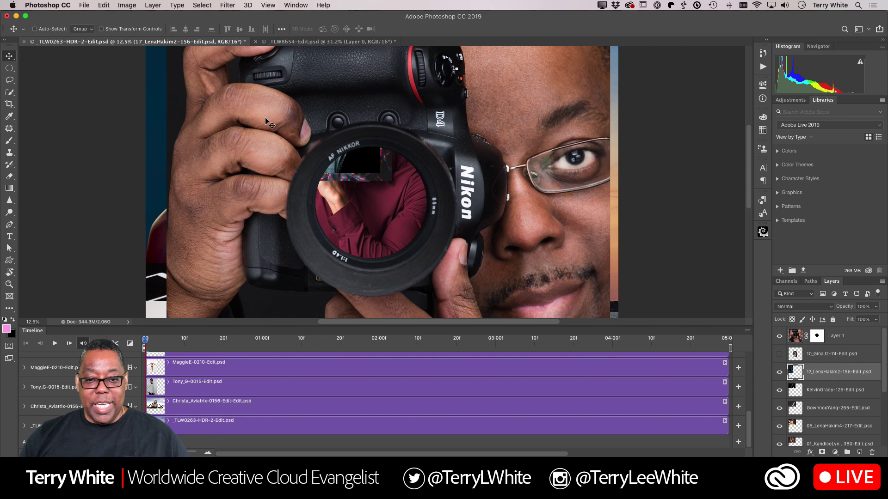
pyautogui.moveTo(291, 121); pyautogui.dragTo(416, 239)
pyautogui.press('super+t')
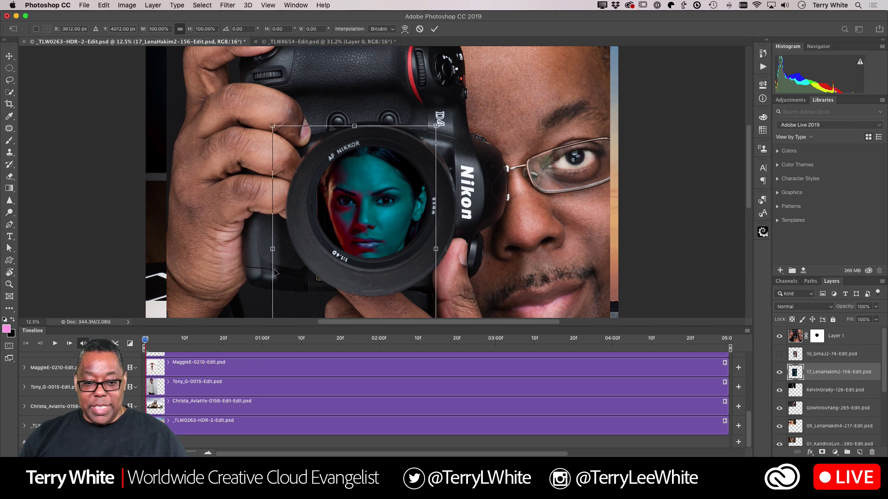
pyautogui.moveTo(274, 125); pyautogui.dragTo(315, 190)
pyautogui.moveTo(355, 226); pyautogui.dragTo(355, 171)
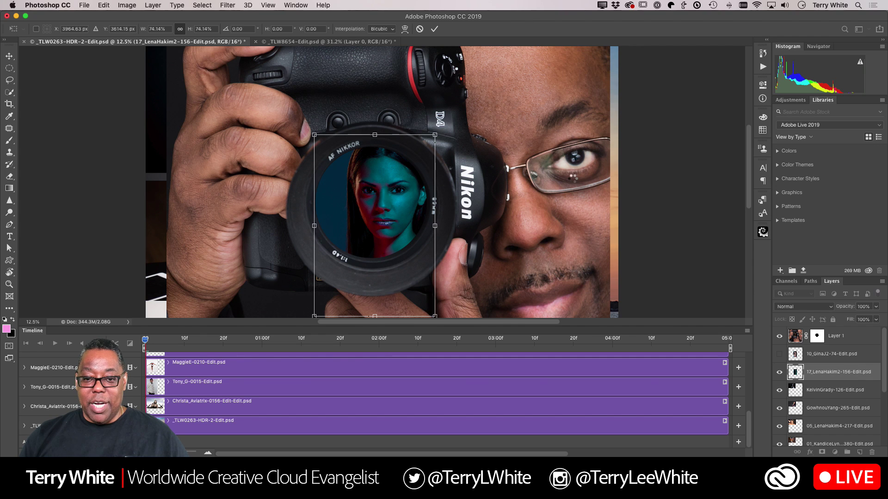
pyautogui.press('Return')
pyautogui.click(779, 372)
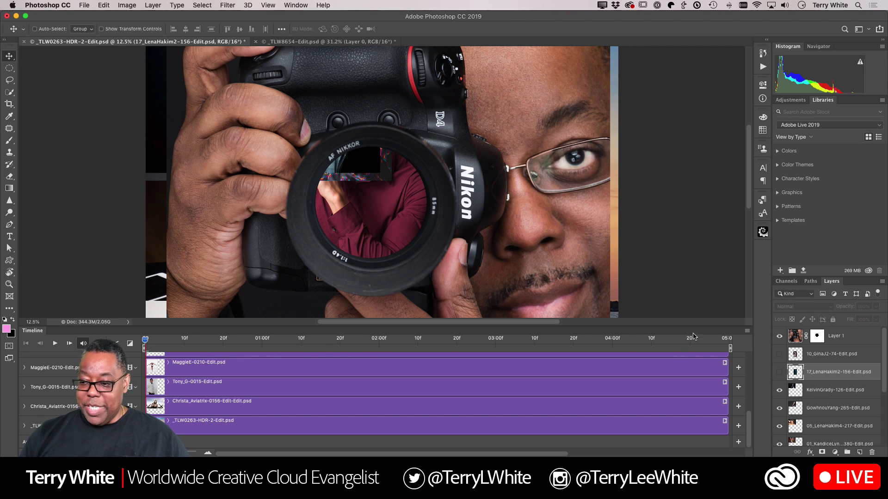
# Move the third photo layer, the man with glasses, into the lens opening at its original size and hide it.
pyautogui.click(817, 393)
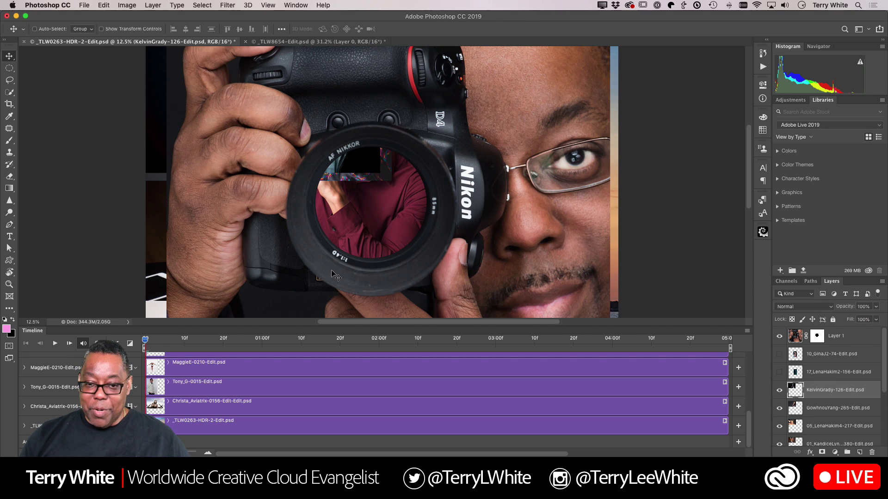
pyautogui.moveTo(335, 159); pyautogui.dragTo(414, 292)
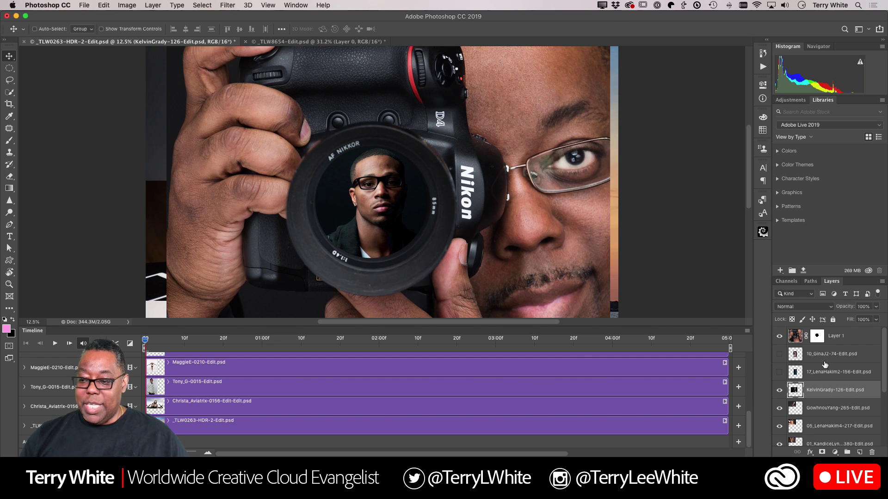
pyautogui.click(780, 391)
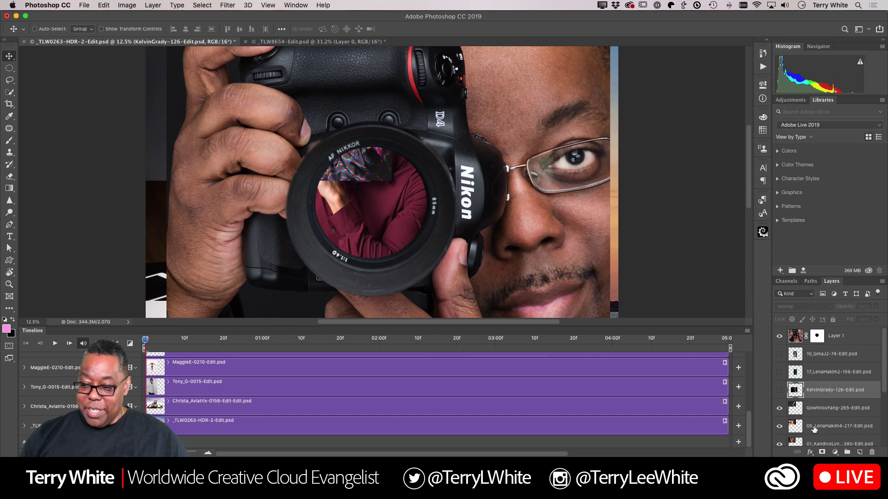
# Move the fourth photo layer into the lens opening, scale it proportionally to about 77%, and hide it.
pyautogui.click(820, 409)
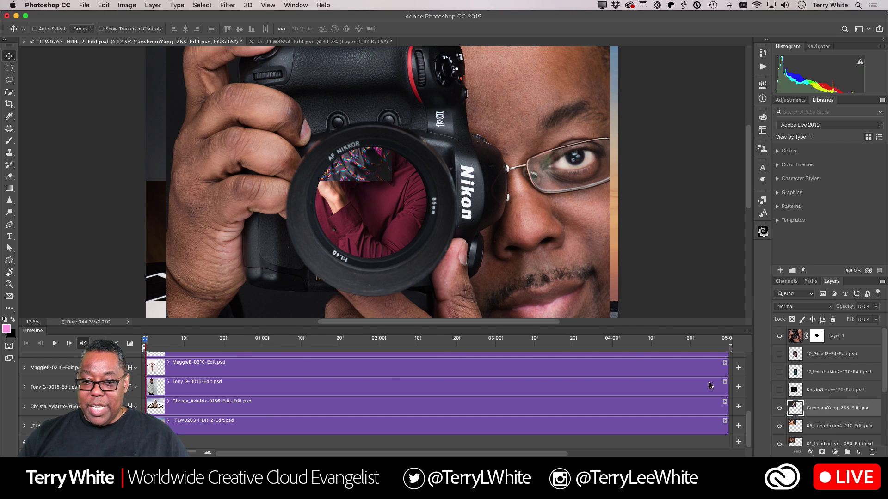
pyautogui.moveTo(350, 168); pyautogui.dragTo(386, 291)
pyautogui.press('super')
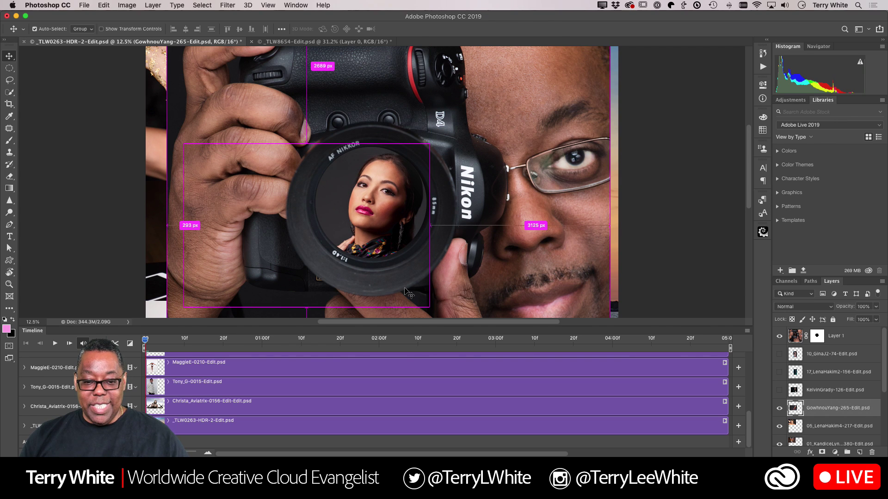
pyautogui.press('super+t')
pyautogui.moveTo(186, 304); pyautogui.dragTo(240, 274)
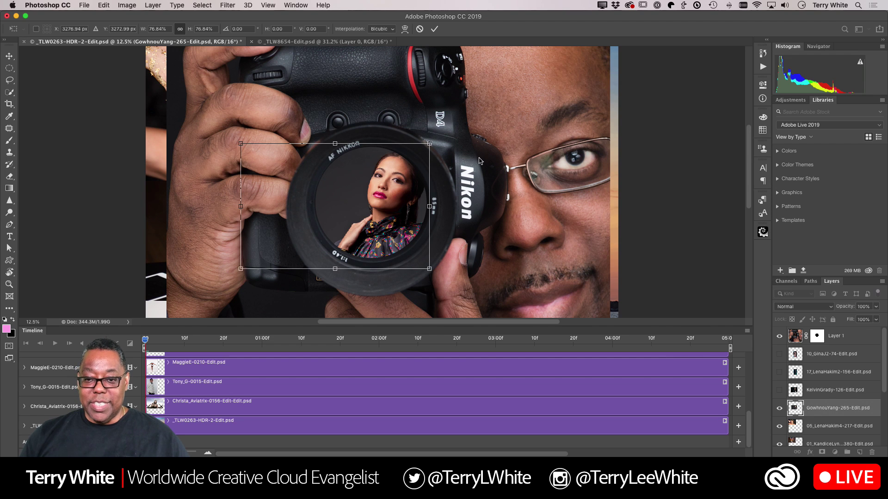
pyautogui.press('Return')
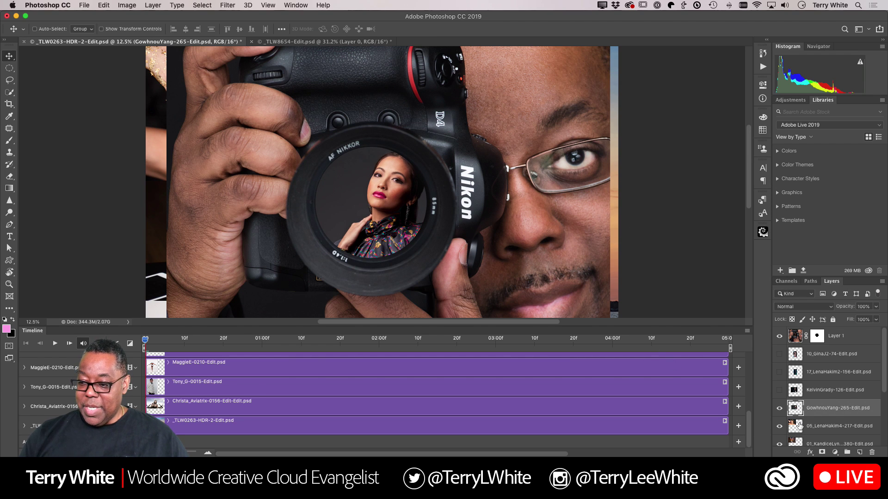
pyautogui.click(779, 408)
# Fit the fifth photo layer, the gold-flecked portrait, inside the lens opening at about 77% scale and hide it.
pyautogui.click(801, 425)
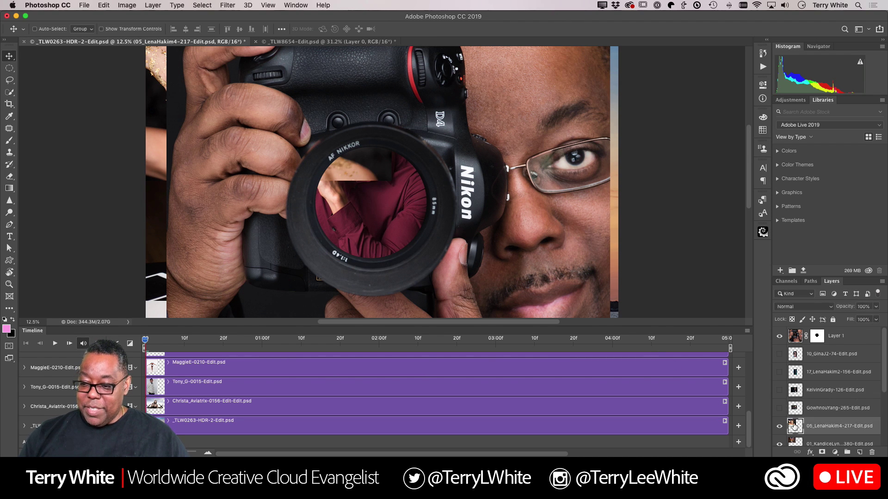
pyautogui.moveTo(362, 167); pyautogui.dragTo(469, 287)
pyautogui.press('super+t')
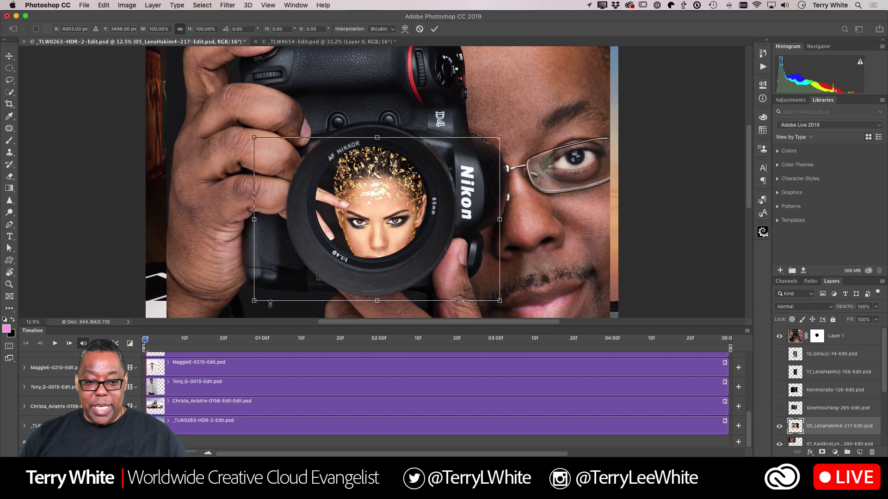
pyautogui.moveTo(254, 301); pyautogui.dragTo(299, 270)
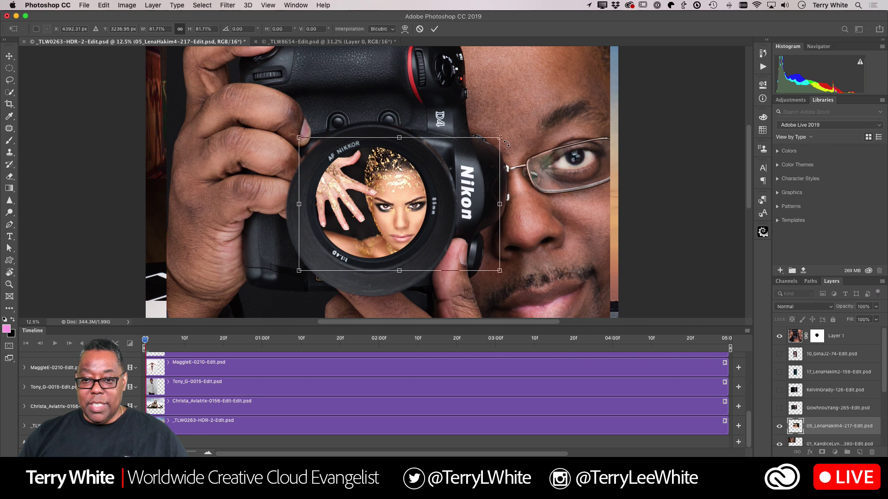
pyautogui.moveTo(499, 137); pyautogui.dragTo(488, 145)
pyautogui.moveTo(412, 189); pyautogui.dragTo(400, 191)
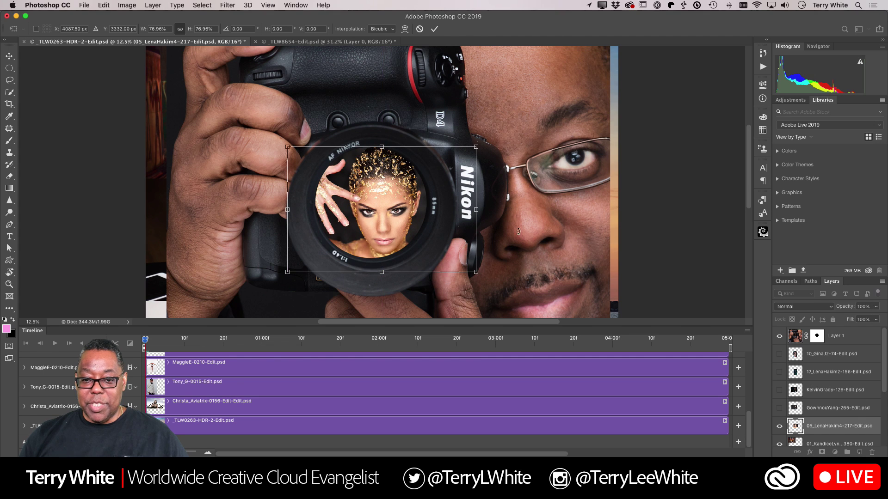
pyautogui.press('Return')
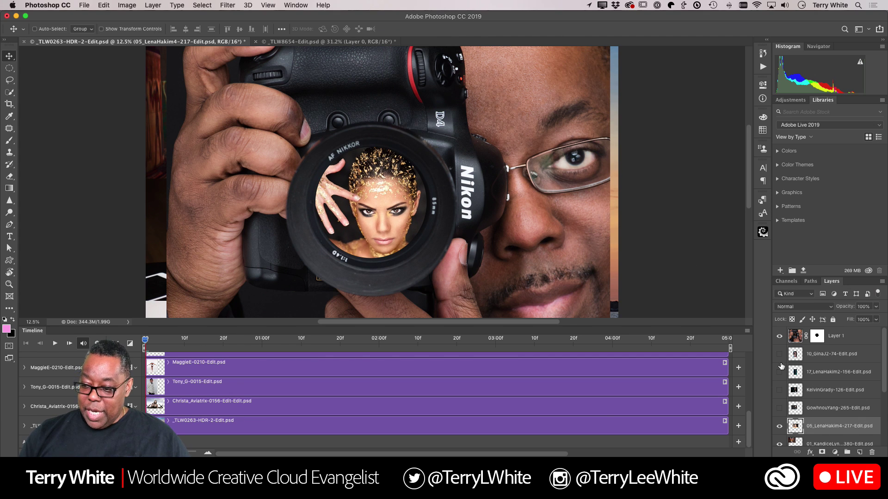
pyautogui.click(779, 426)
# Fit the sixth photo layer, the Egyptian-costume portrait, inside the lens opening at about 79.5% scale and hide it.
pyautogui.scroll(-5, 784, 407)
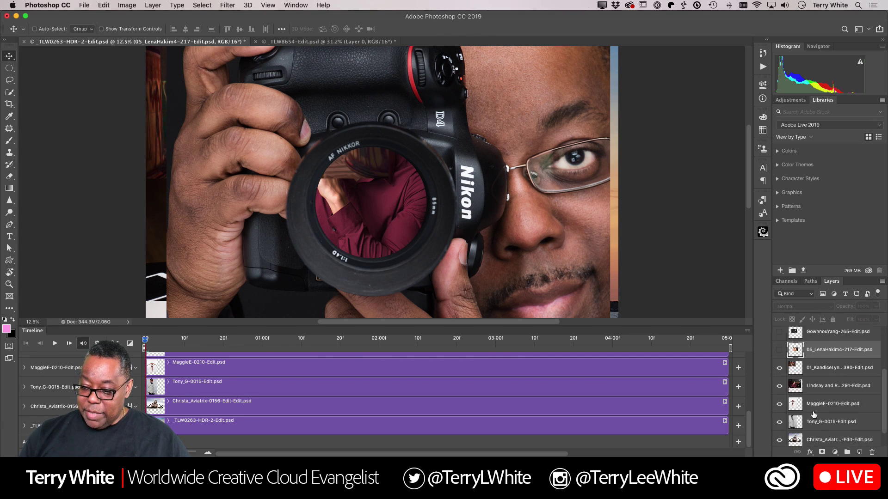
pyautogui.click(813, 347)
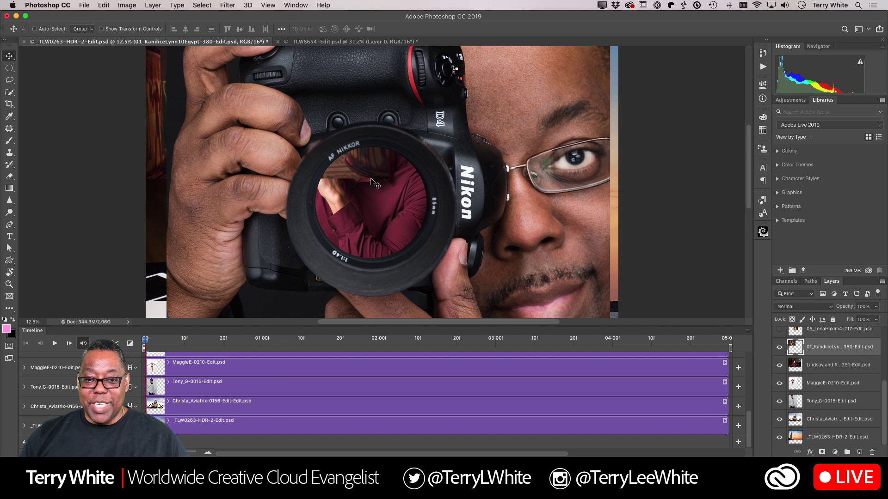
pyautogui.moveTo(358, 172); pyautogui.dragTo(470, 278)
pyautogui.press('super+t')
pyautogui.moveTo(389, 254); pyautogui.dragTo(411, 250)
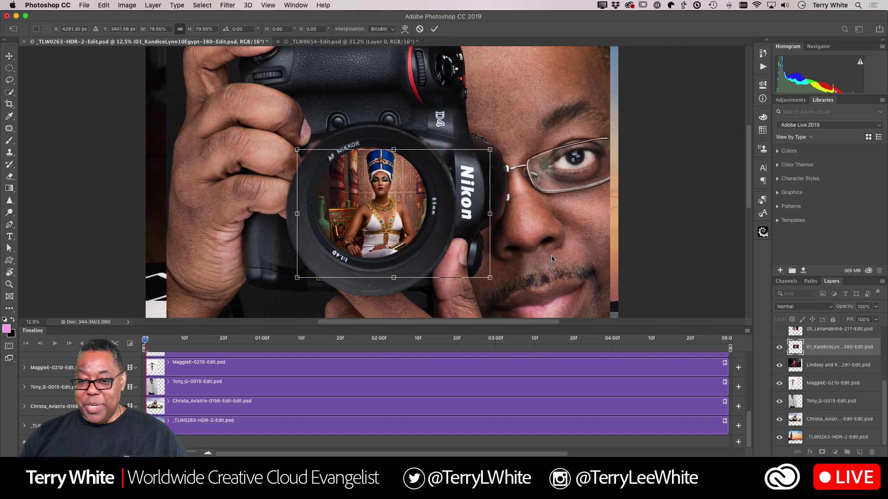
pyautogui.press('Return')
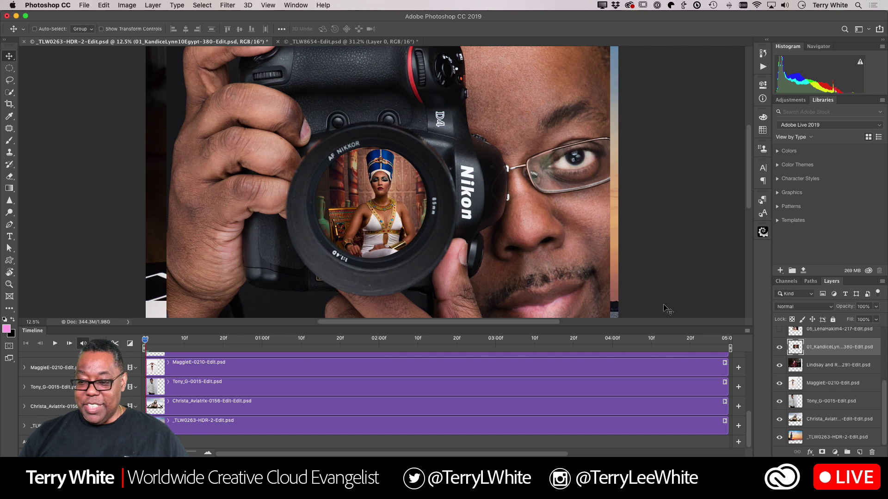
pyautogui.click(779, 351)
# Fit the seventh photo layer, the young man in the burgundy shirt, inside the lens opening at about 62% scale and hide it.
pyautogui.click(810, 368)
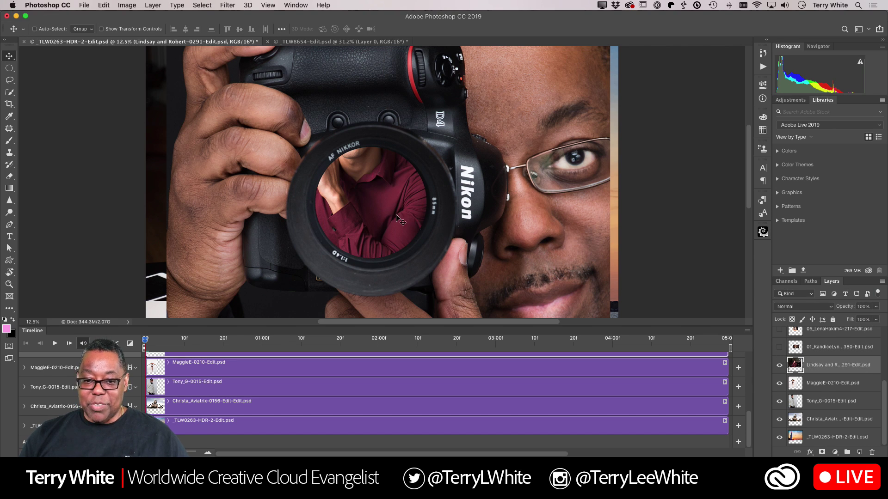
pyautogui.moveTo(364, 182); pyautogui.dragTo(378, 250)
pyautogui.hotkey('ctrl', 't')
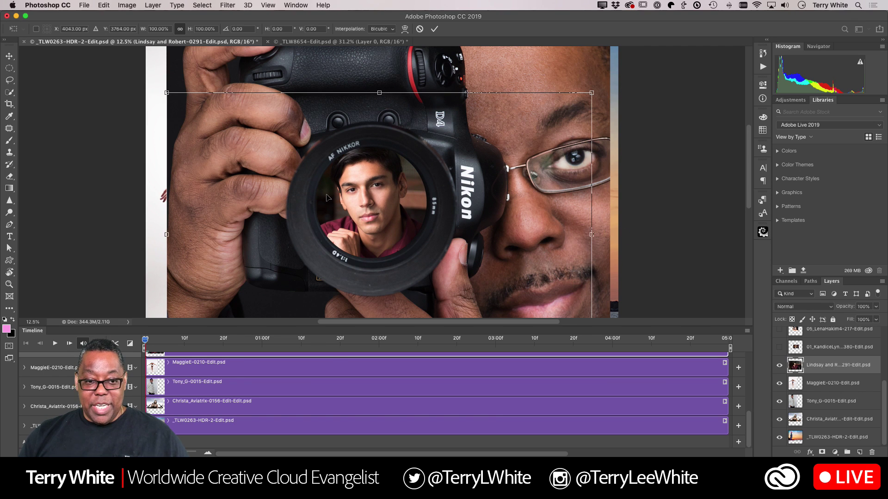
pyautogui.moveTo(167, 93); pyautogui.dragTo(291, 176)
pyautogui.moveTo(399, 240); pyautogui.dragTo(340, 174)
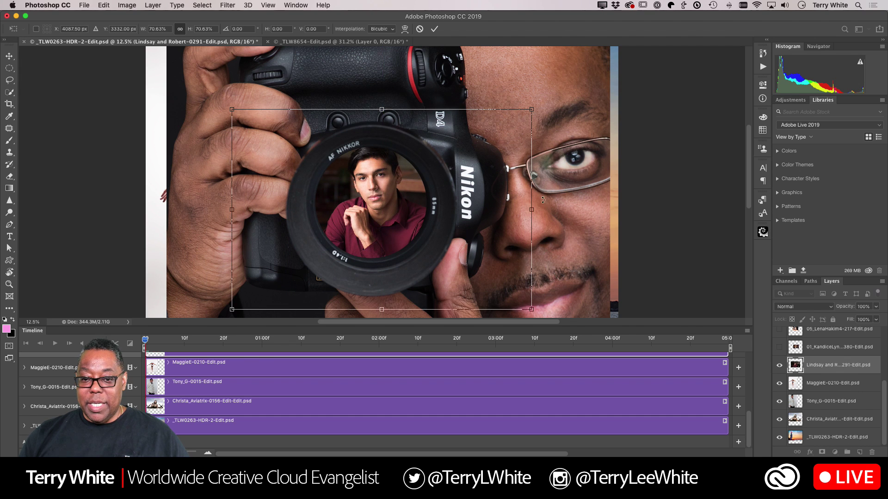
pyautogui.moveTo(531, 309); pyautogui.dragTo(512, 286)
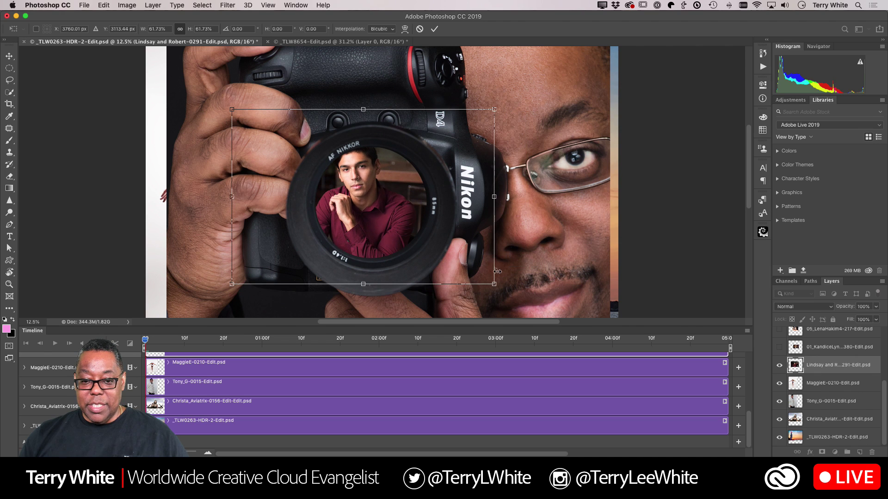
pyautogui.moveTo(379, 219); pyautogui.dragTo(379, 208)
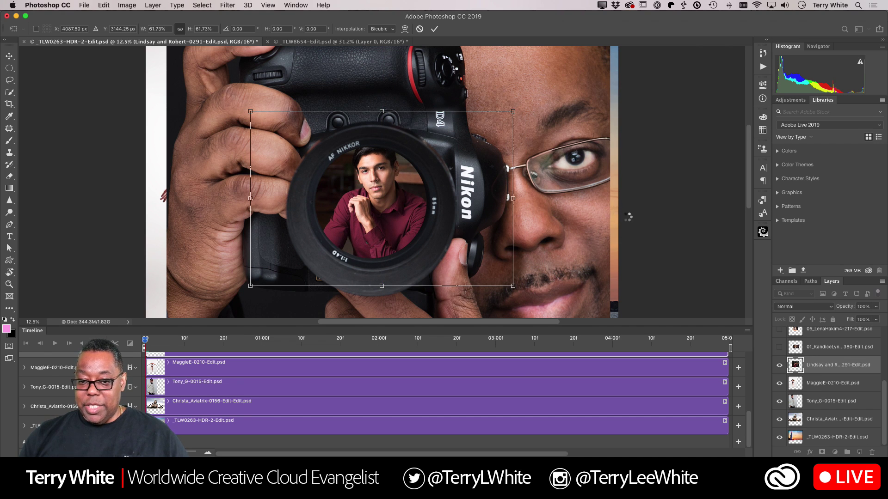
pyautogui.press('Return')
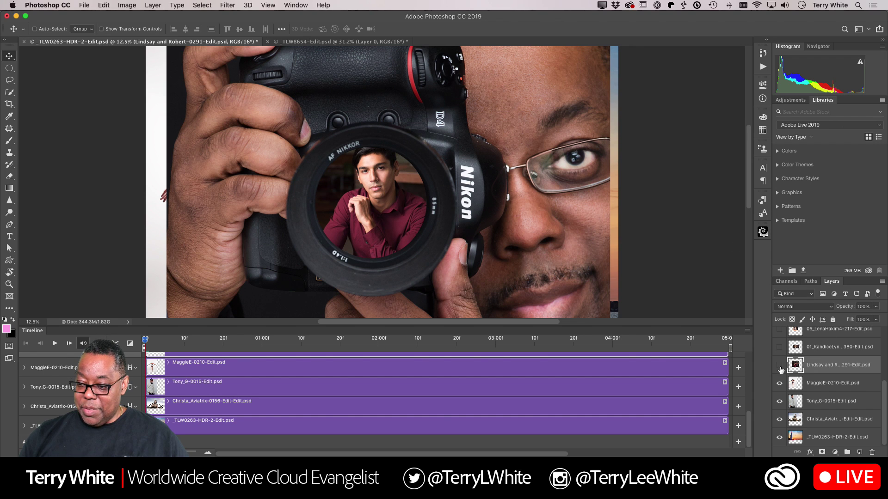
pyautogui.click(779, 366)
# Move the eighth photo layer, the bowing ballet dancer, into the lens opening and scale it proportionally to about 53%.
pyautogui.click(797, 386)
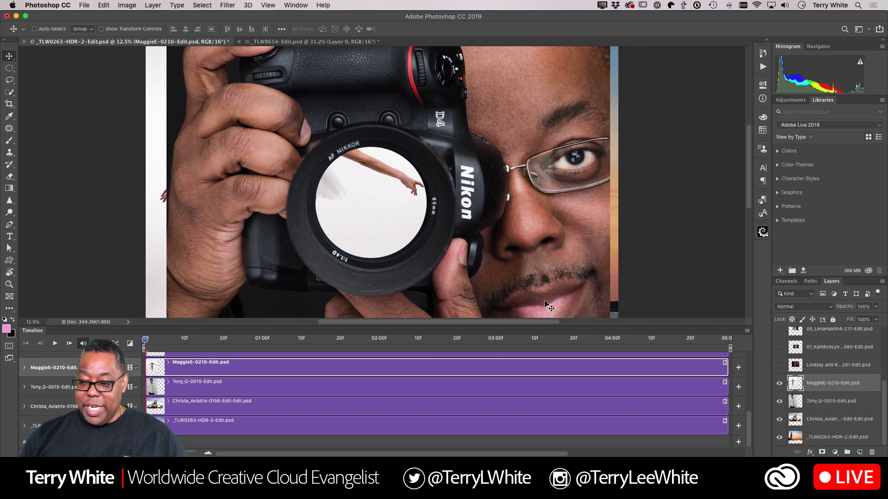
pyautogui.moveTo(356, 192); pyautogui.dragTo(454, 246)
pyautogui.hotkey('ctrl', 't')
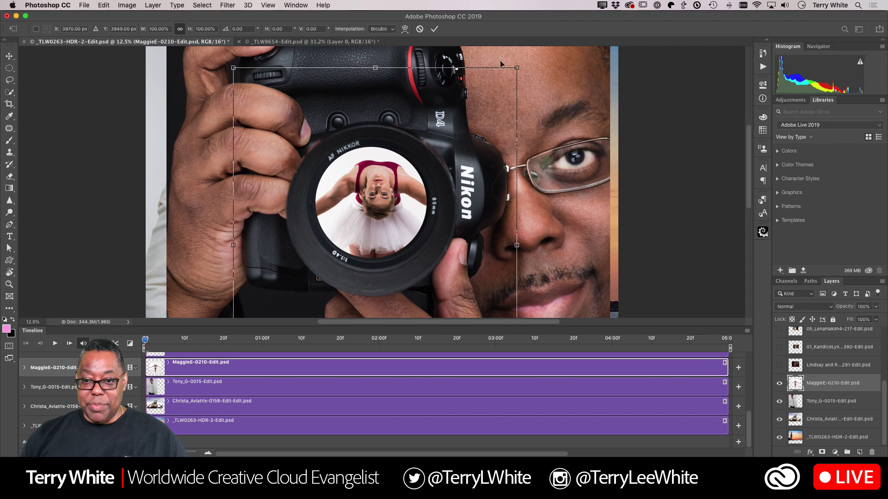
pyautogui.moveTo(517, 67); pyautogui.dragTo(434, 171)
pyautogui.moveTo(383, 184); pyautogui.dragTo(432, 113)
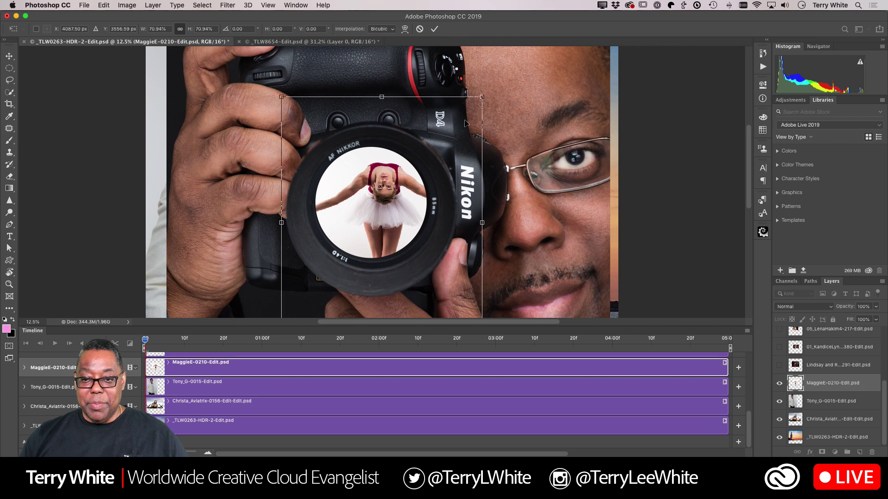
pyautogui.moveTo(483, 98); pyautogui.dragTo(424, 157)
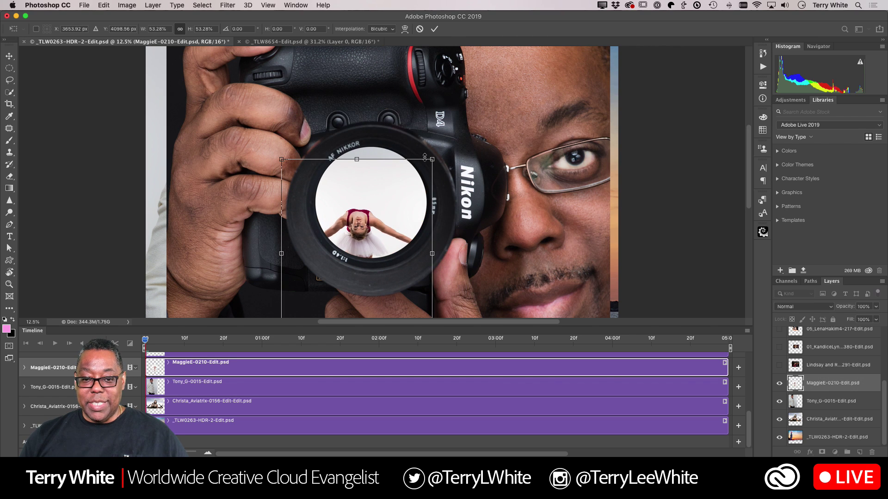
pyautogui.moveTo(379, 199); pyautogui.dragTo(393, 155)
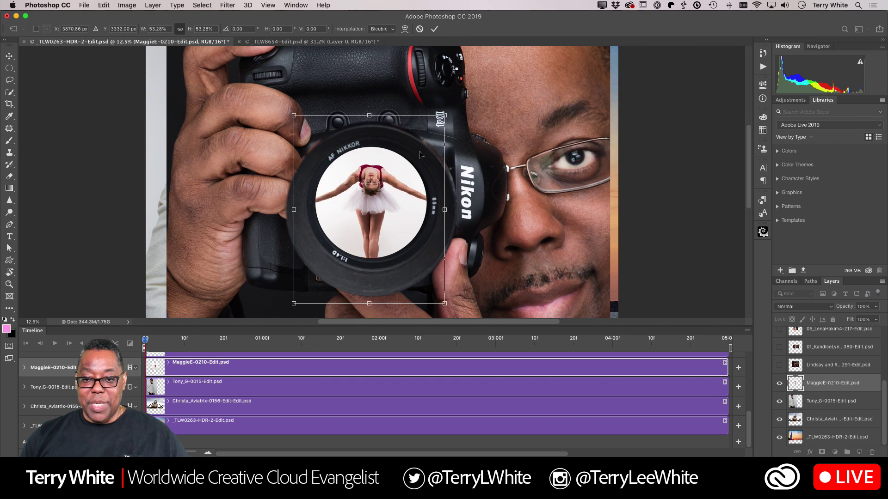
# Reduce the dancer photo to about 41% scale, center her full figure in the lens opening, and hide the layer.
pyautogui.moveTo(445, 115); pyautogui.dragTo(429, 134)
pyautogui.moveTo(294, 303); pyautogui.dragTo(318, 285)
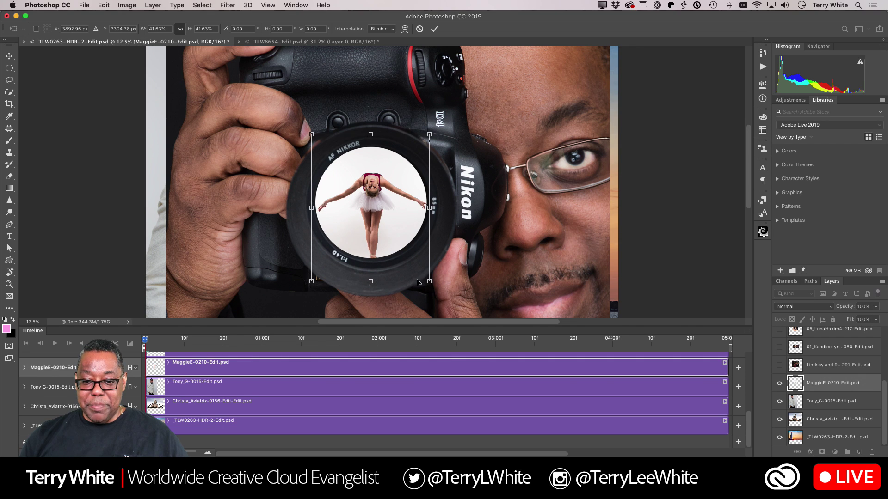
pyautogui.moveTo(429, 280); pyautogui.dragTo(427, 279)
pyautogui.moveTo(368, 232); pyautogui.dragTo(366, 216)
pyautogui.press('Left')
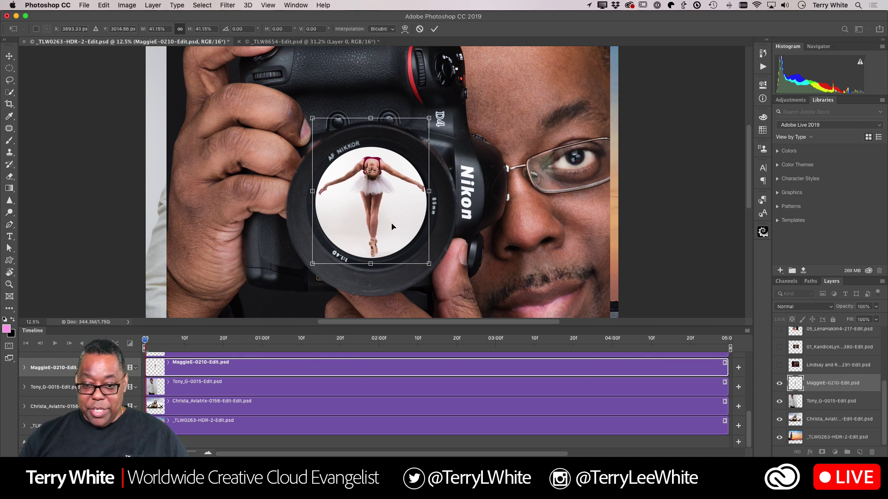
pyautogui.press('Left')
pyautogui.press('Left')
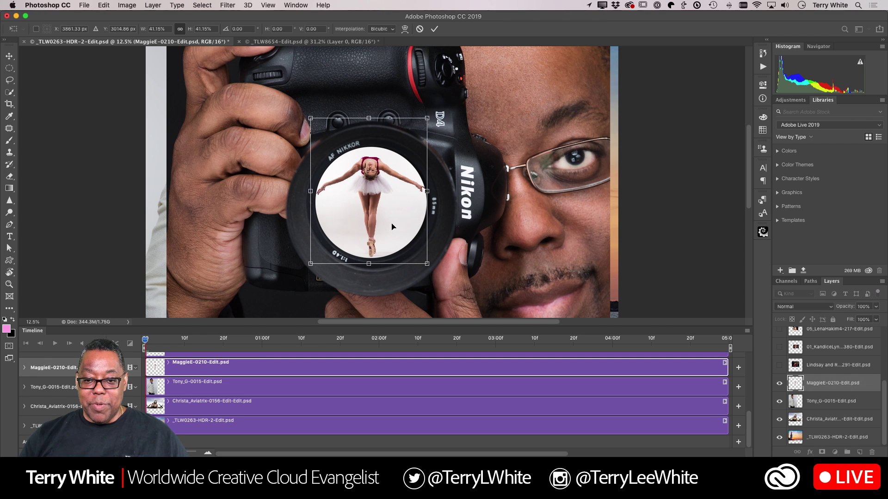
pyautogui.press('Return')
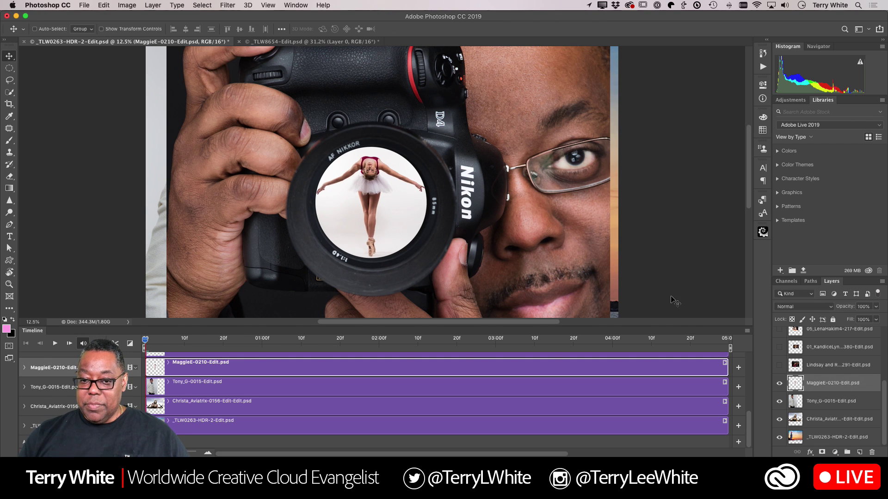
pyautogui.click(780, 383)
# Fit the ninth photo layer, the man in the white tuxedo, inside the lens opening at about 56% scale and hide it.
pyautogui.click(813, 402)
pyautogui.moveTo(347, 185); pyautogui.dragTo(441, 296)
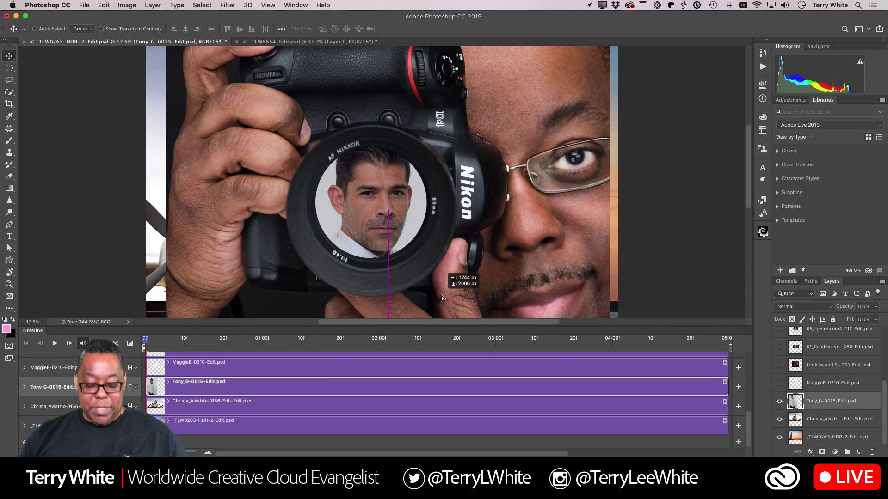
pyautogui.hotkey('ctrl', 't')
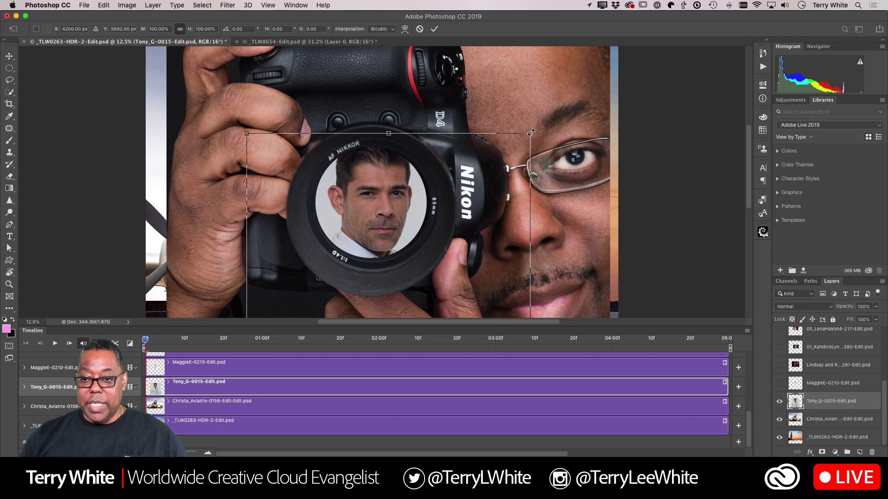
pyautogui.moveTo(530, 133); pyautogui.dragTo(432, 279)
pyautogui.moveTo(361, 296); pyautogui.dragTo(397, 157)
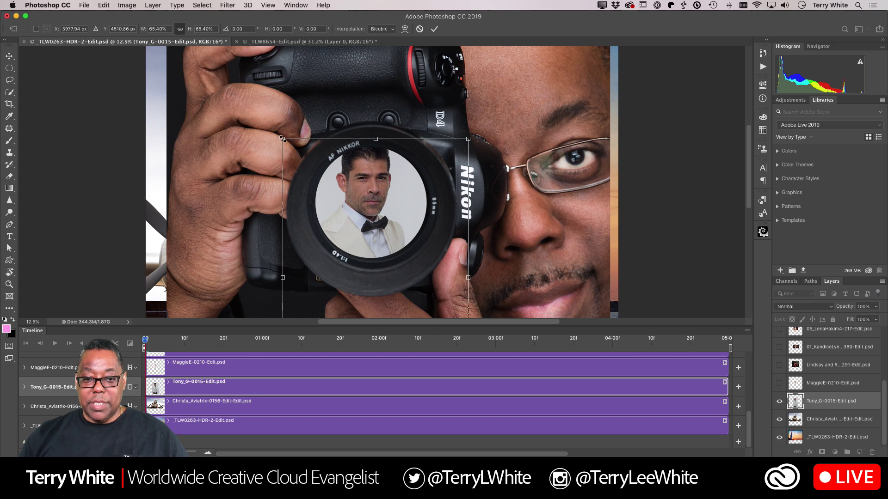
pyautogui.moveTo(283, 139); pyautogui.dragTo(296, 158)
pyautogui.moveTo(345, 190); pyautogui.dragTo(346, 176)
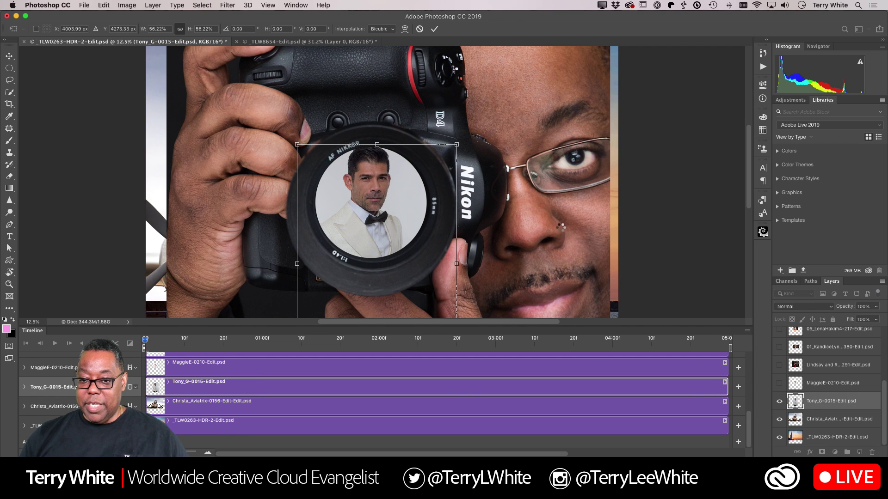
pyautogui.press('Return')
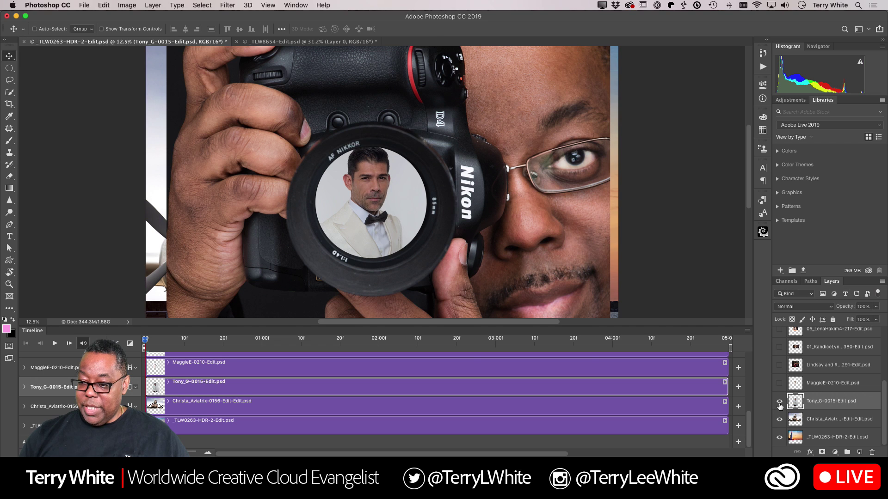
pyautogui.click(779, 401)
# Fit the tenth photo layer, the woman with aviator goggles, inside the lens opening at about 44% scale and hide it.
pyautogui.click(795, 420)
pyautogui.press('super+t')
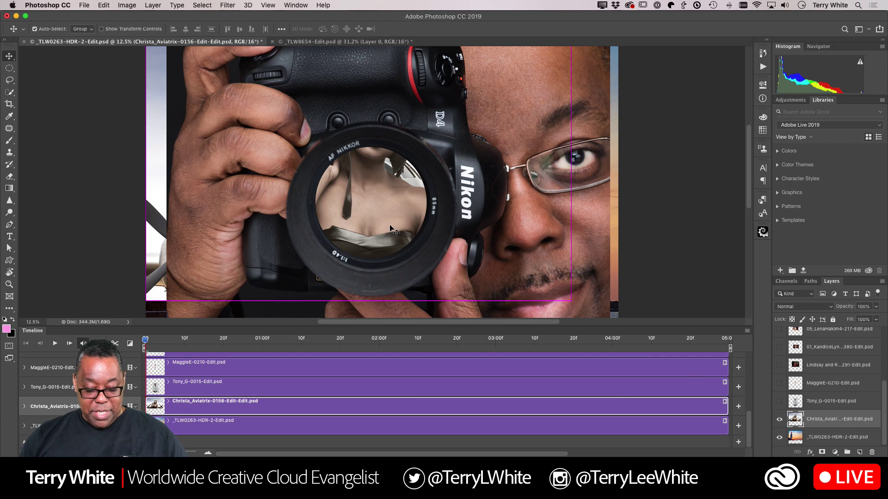
pyautogui.moveTo(148, 298); pyautogui.dragTo(258, 228)
pyautogui.moveTo(366, 191); pyautogui.dragTo(336, 279)
pyautogui.moveTo(543, 106); pyautogui.dragTo(464, 138)
pyautogui.moveTo(380, 219); pyautogui.dragTo(415, 184)
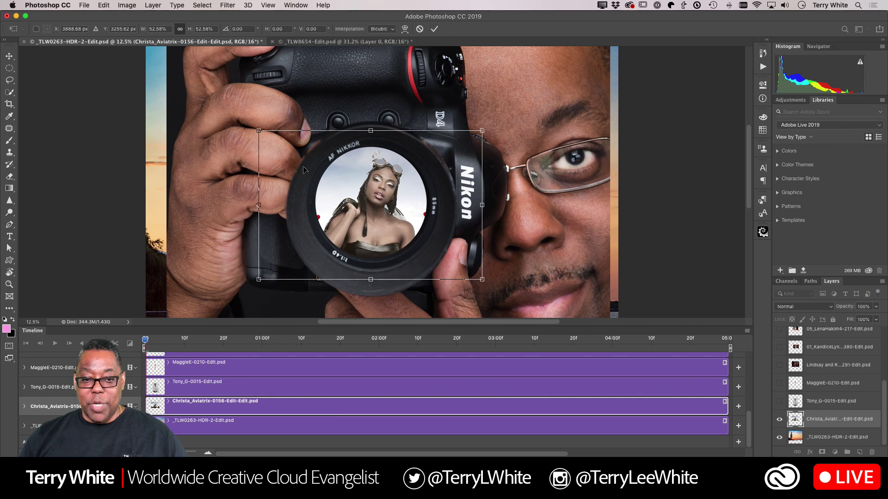
pyautogui.moveTo(267, 134); pyautogui.dragTo(302, 136)
pyautogui.moveTo(357, 203); pyautogui.dragTo(356, 185)
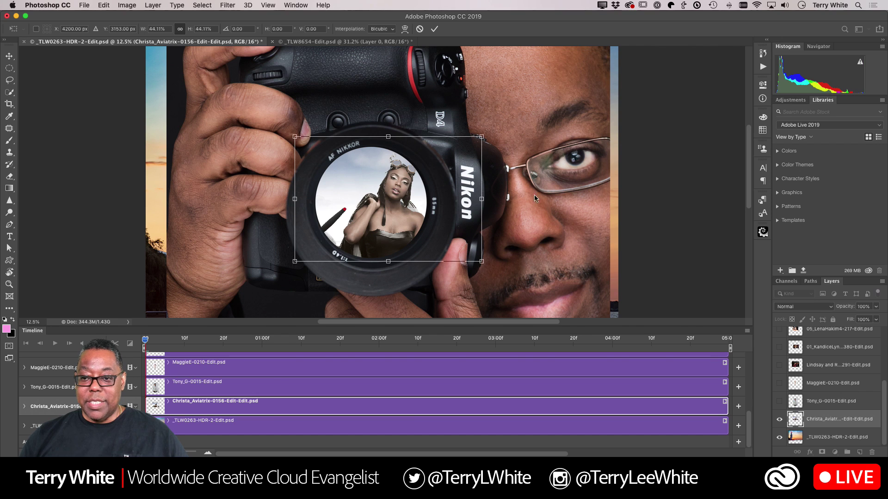
pyautogui.press('Return')
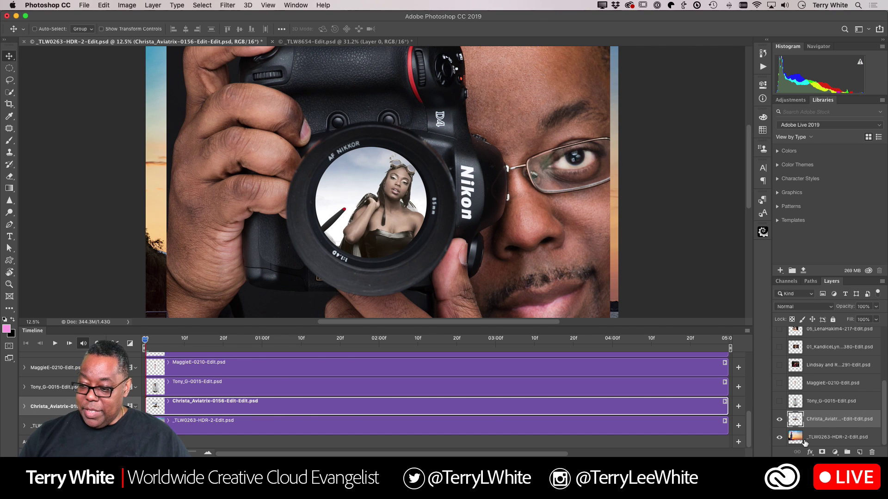
pyautogui.click(779, 418)
# Scale the bottom photo layer, the lighthouse at sunset, to about 38% and position it inside the lens opening.
pyautogui.click(803, 436)
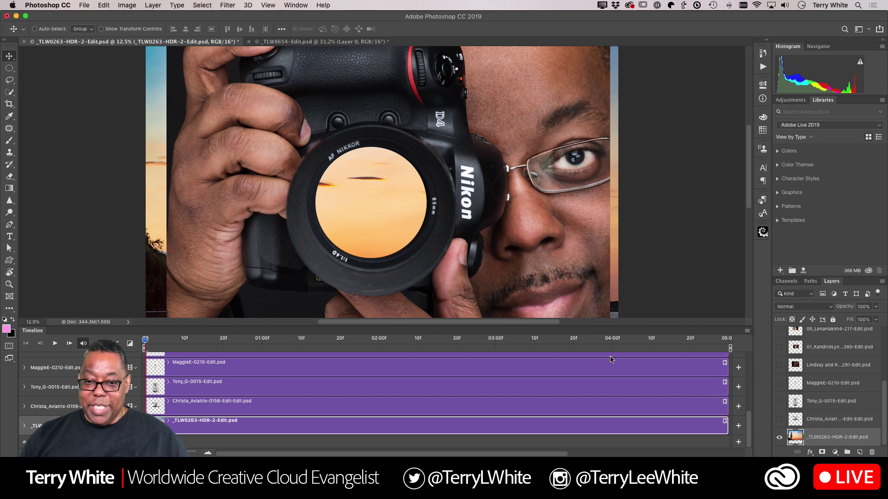
pyautogui.press('super')
pyautogui.press('super+t')
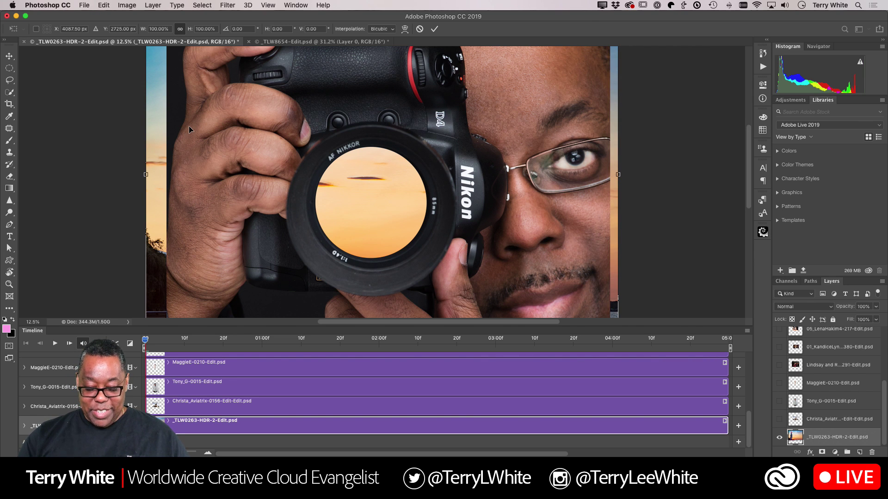
pyautogui.press('super+0')
pyautogui.moveTo(235, 247); pyautogui.dragTo(300, 202)
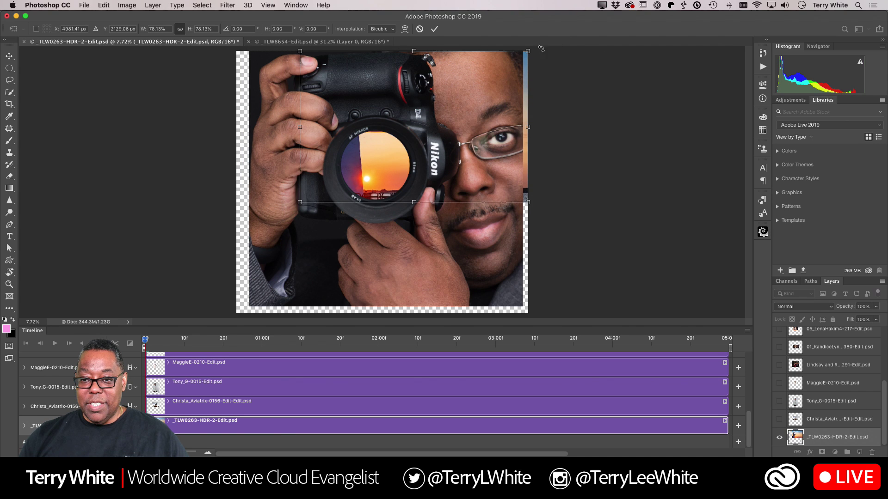
pyautogui.moveTo(526, 54); pyautogui.dragTo(423, 121)
pyautogui.moveTo(391, 159); pyautogui.dragTo(420, 167)
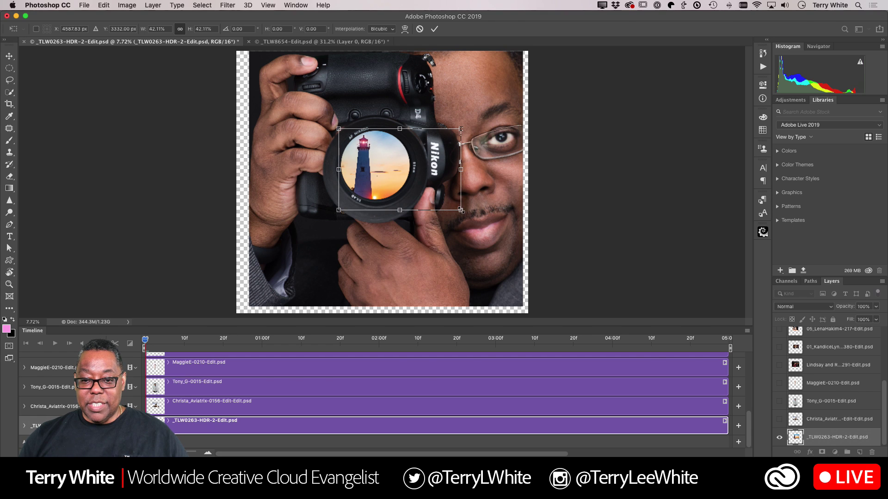
pyautogui.moveTo(461, 210); pyautogui.dragTo(450, 203)
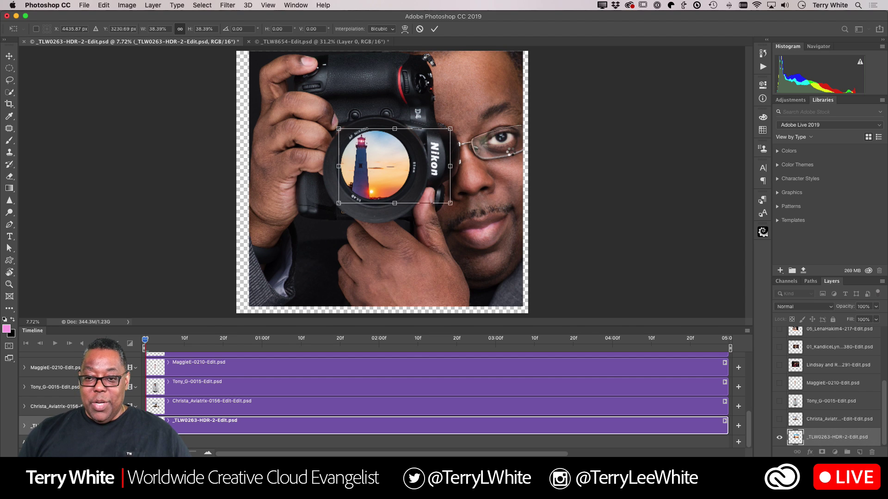
pyautogui.press('Return')
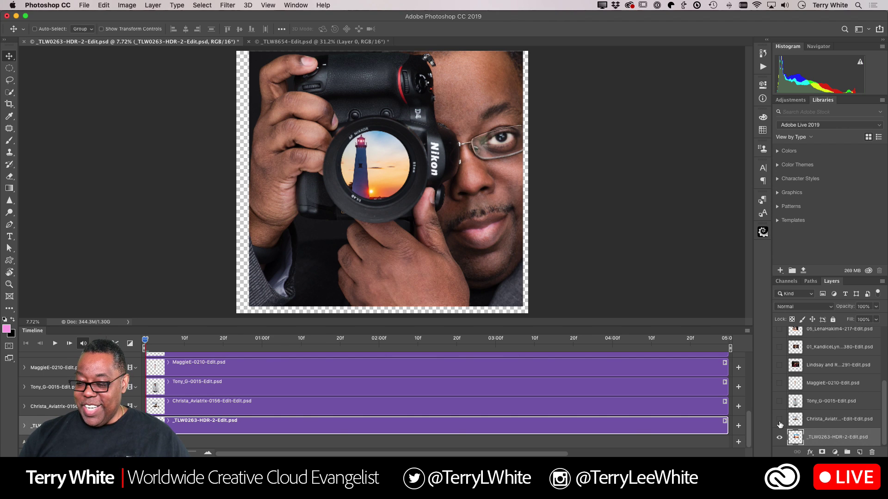
# Make all the hidden photo layers visible again, from the aviator portrait up to the first portrait.
pyautogui.moveTo(779, 423); pyautogui.dragTo(779, 329)
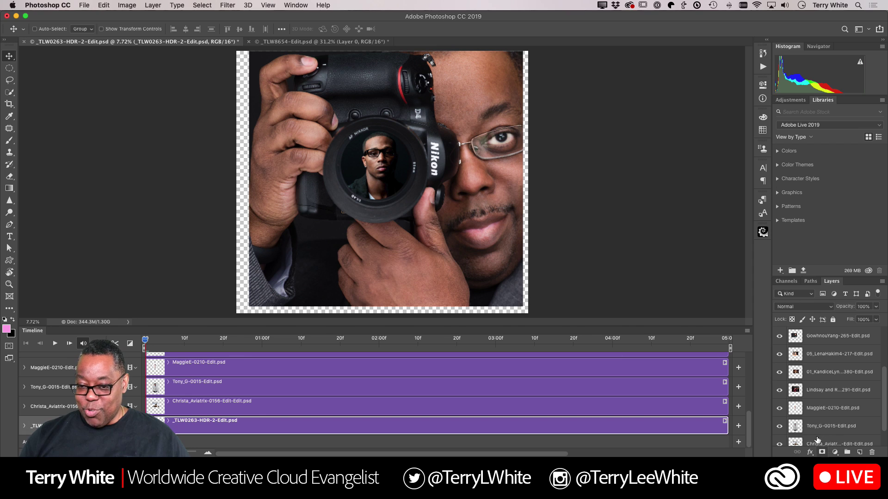
pyautogui.scroll(5, 802, 372)
pyautogui.moveTo(779, 377); pyautogui.dragTo(779, 353)
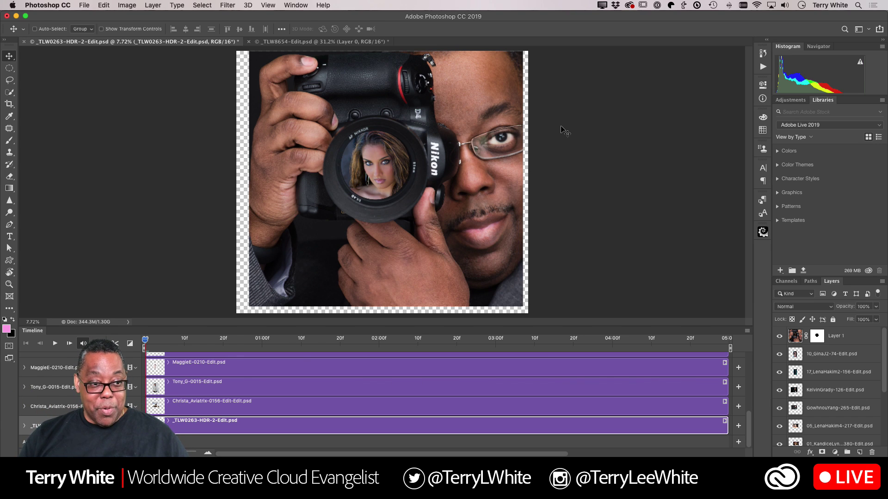
# Crop the camera portrait to a 1:1 square that excludes the transparent edges, with the image shifted slightly within the frame.
pyautogui.press('c')
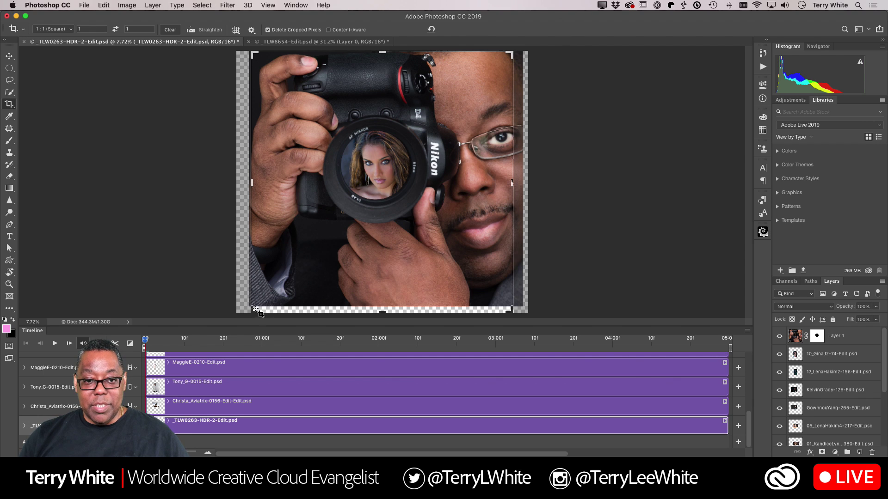
pyautogui.moveTo(254, 310); pyautogui.dragTo(258, 307)
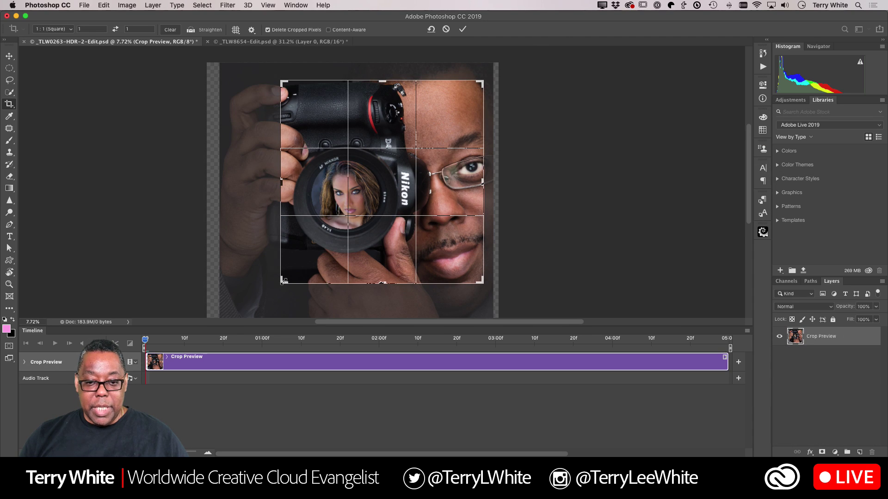
pyautogui.moveTo(281, 283); pyautogui.dragTo(249, 308)
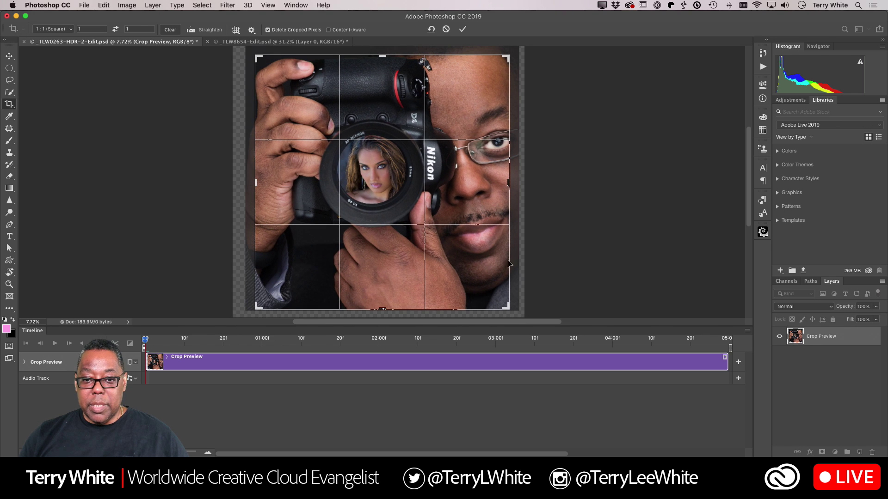
pyautogui.moveTo(434, 239)
pyautogui.mouseDown()
pyautogui.moveTo(443, 240)
pyautogui.moveTo(425, 243)
pyautogui.mouseUp()
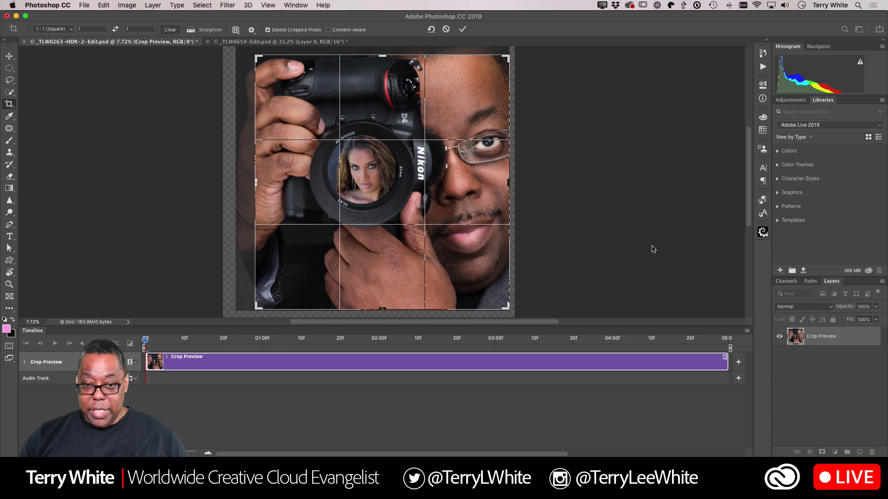
pyautogui.press('Return')
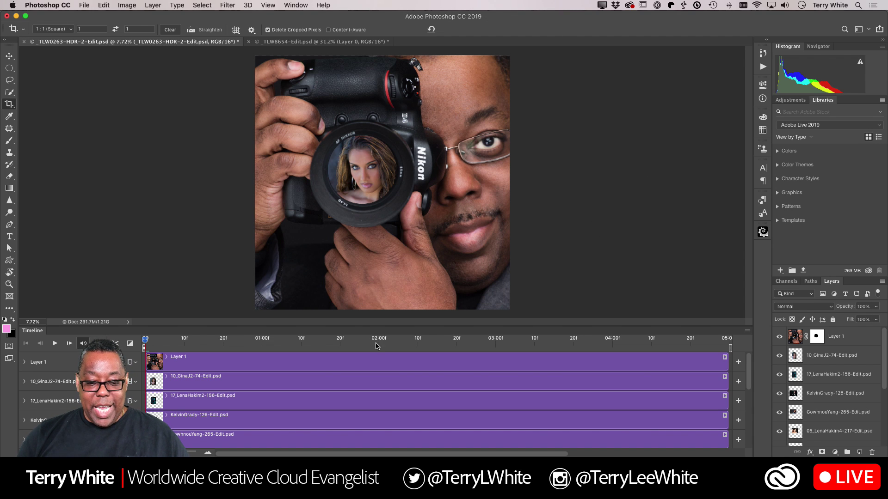
# Stagger the starts of the aviator, white-tuxedo, ballet dancer and maroon-shirt photo clips upward at about 6, 11, 16 and 21 frames.
pyautogui.scroll(-5, 421, 403)
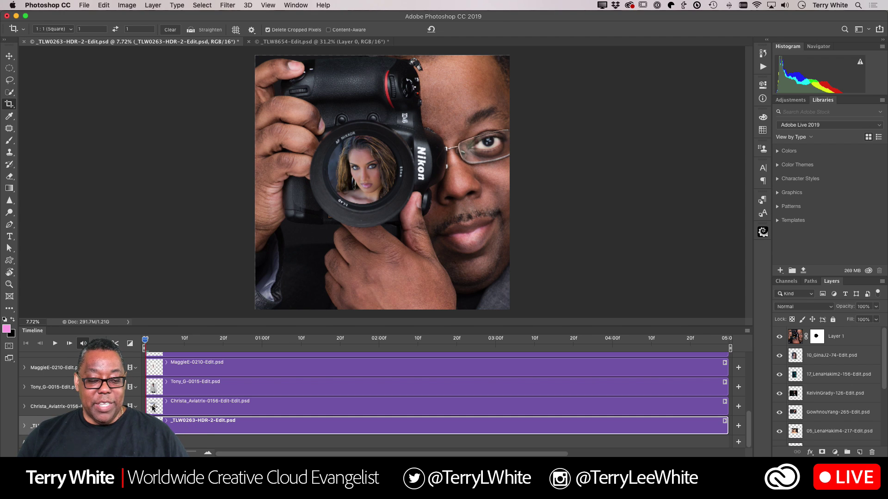
pyautogui.click(167, 408)
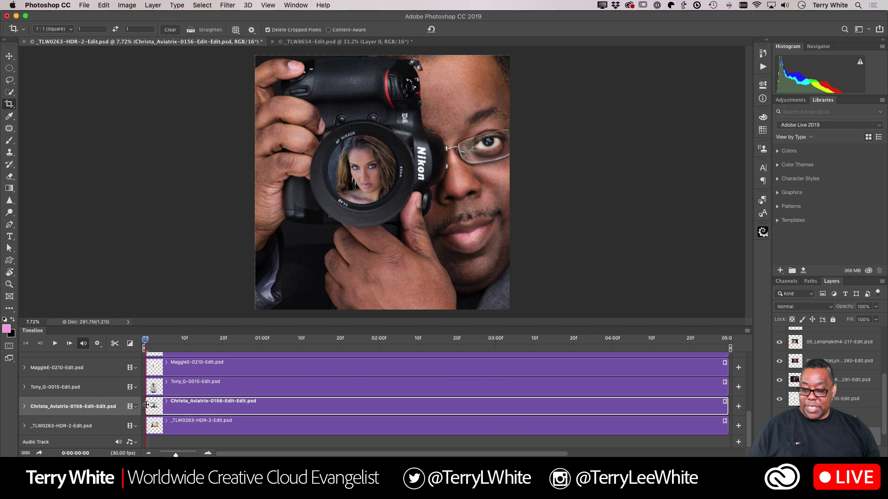
pyautogui.moveTo(148, 405); pyautogui.dragTo(170, 405)
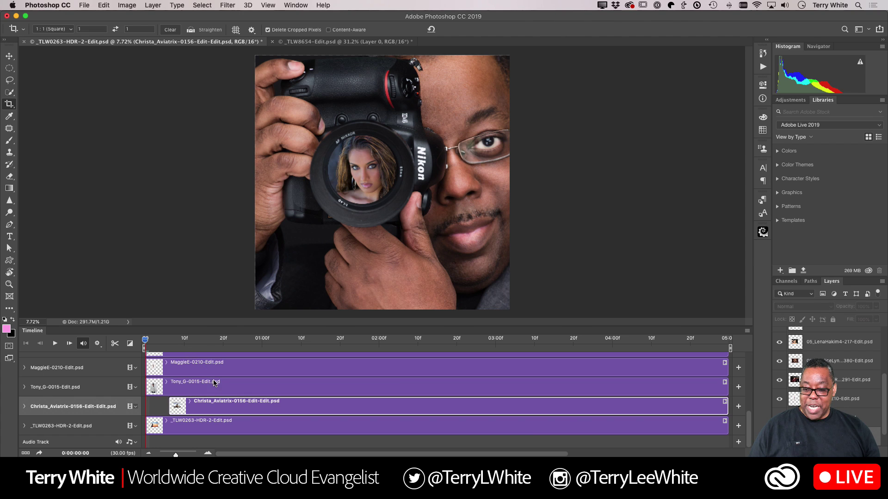
pyautogui.scroll(2, 213, 383)
pyautogui.scroll(1, 214, 382)
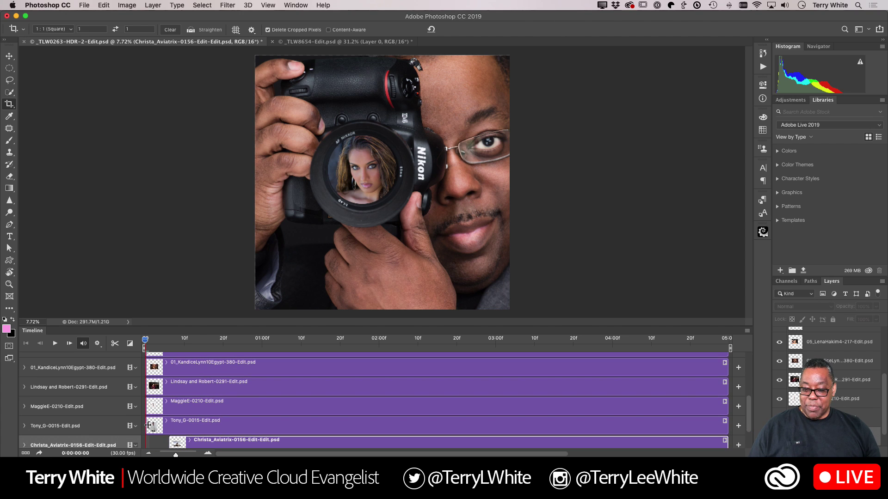
pyautogui.moveTo(149, 424); pyautogui.dragTo(193, 426)
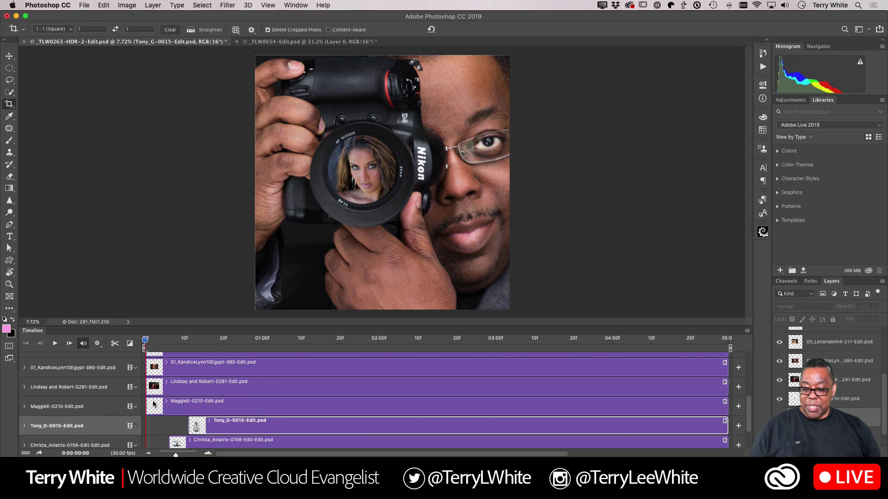
pyautogui.moveTo(149, 405); pyautogui.dragTo(209, 409)
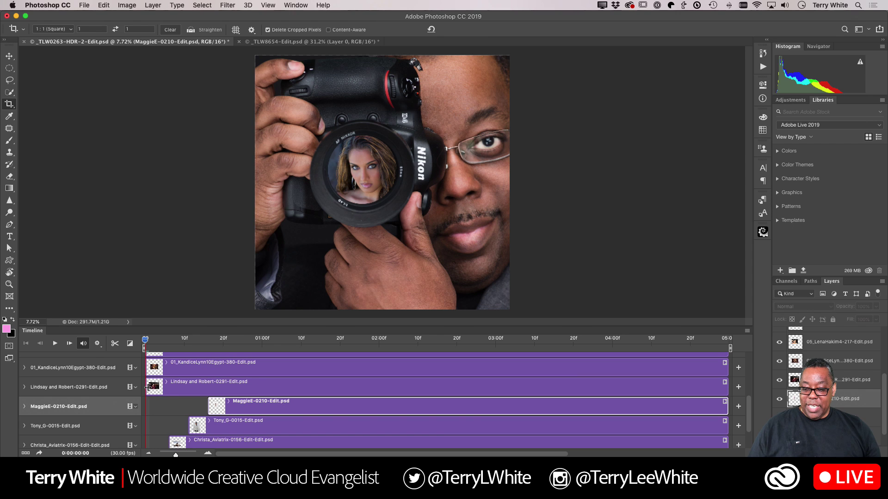
pyautogui.moveTo(148, 387); pyautogui.dragTo(234, 395)
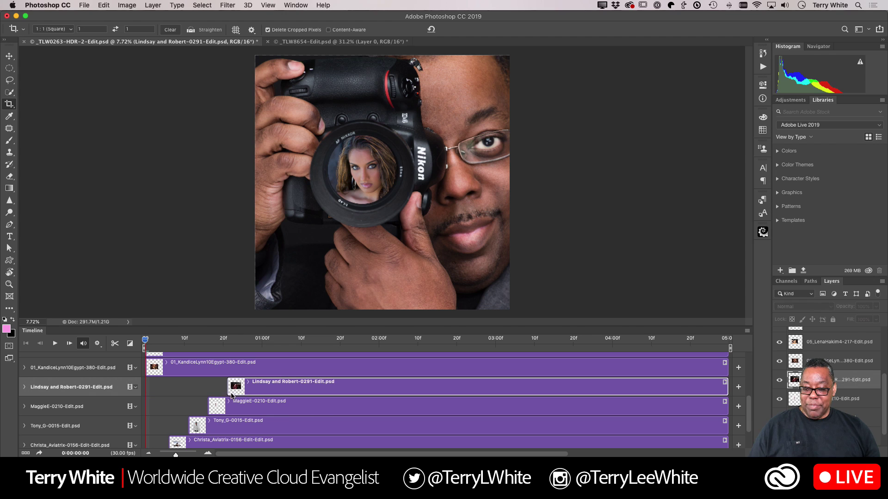
# Stagger the starts of the remaining six photo clips, from the Egyptian queen up to the first portrait, from about 27 frames to 02:00.
pyautogui.scroll(3, 232, 393)
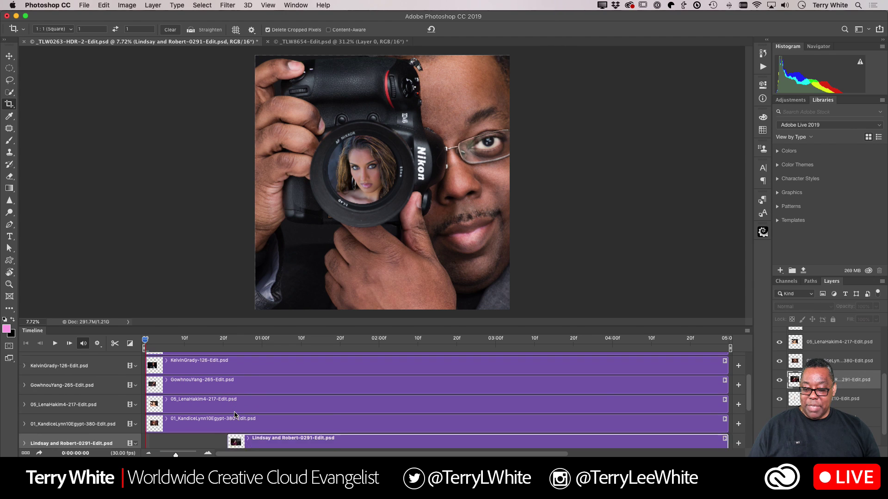
pyautogui.moveTo(148, 409); pyautogui.dragTo(257, 410)
pyautogui.moveTo(147, 392); pyautogui.dragTo(273, 398)
pyautogui.scroll(1, 267, 409)
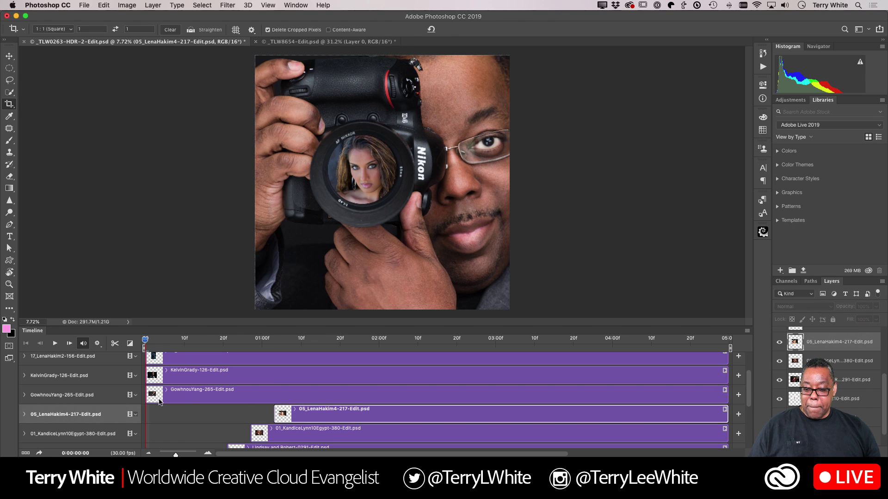
pyautogui.moveTo(146, 394); pyautogui.dragTo(297, 402)
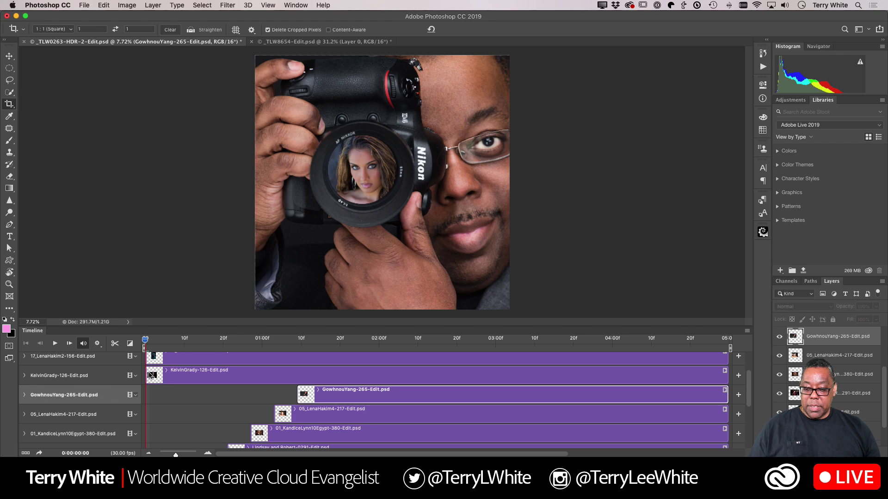
pyautogui.moveTo(147, 375); pyautogui.dragTo(321, 386)
pyautogui.scroll(3, 322, 389)
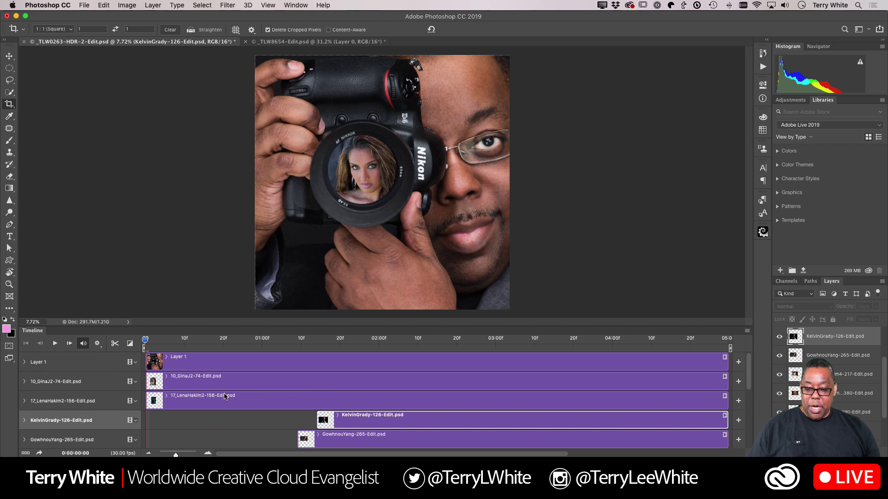
pyautogui.moveTo(147, 401); pyautogui.dragTo(348, 414)
pyautogui.moveTo(147, 383); pyautogui.dragTo(374, 386)
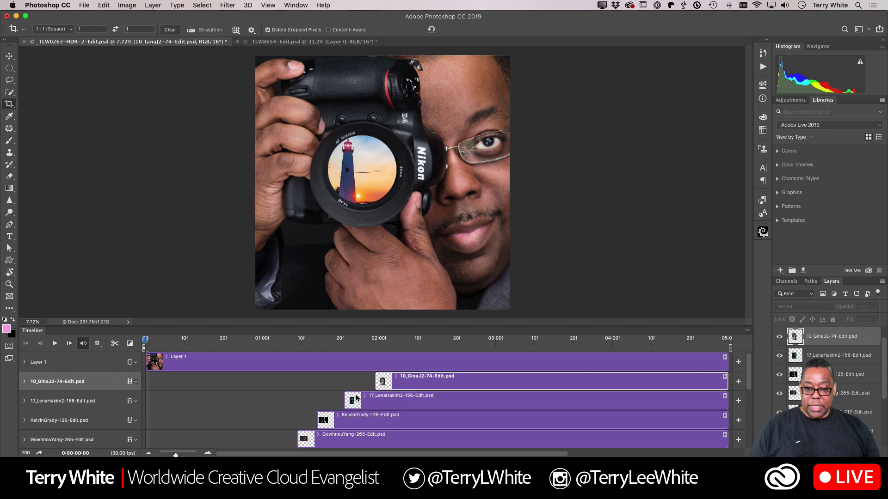
# Put the playhead at 0:00:02:08 and trim the ends of Layer 1 and the four uppermost photo clips to it.
pyautogui.moveTo(146, 346); pyautogui.dragTo(411, 380)
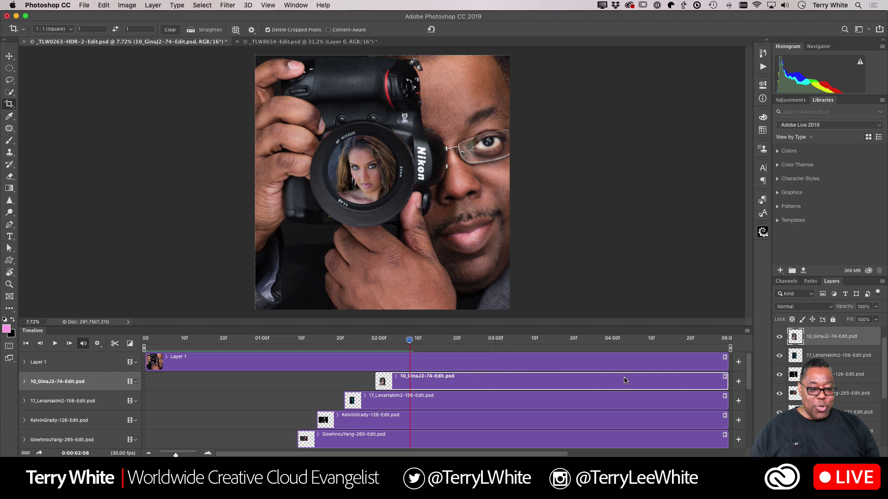
pyautogui.moveTo(727, 362); pyautogui.dragTo(409, 363)
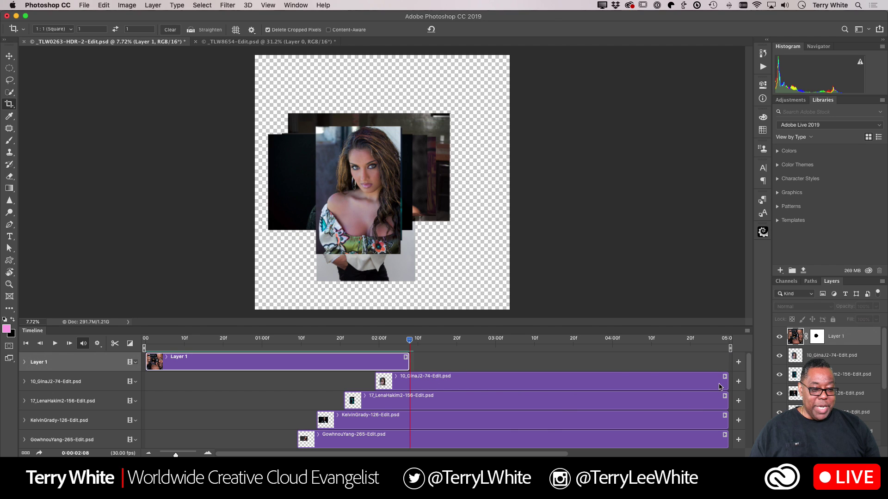
pyautogui.moveTo(727, 382); pyautogui.dragTo(409, 382)
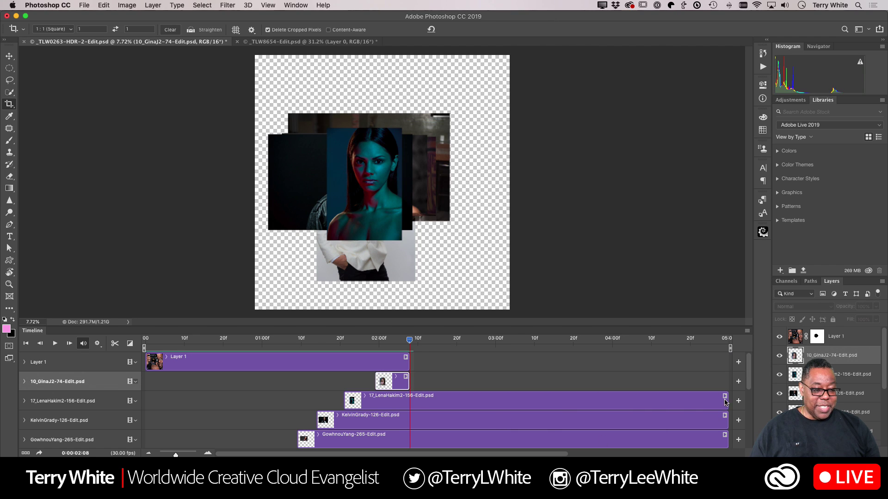
pyautogui.moveTo(726, 400); pyautogui.dragTo(413, 410)
pyautogui.moveTo(726, 420); pyautogui.dragTo(410, 420)
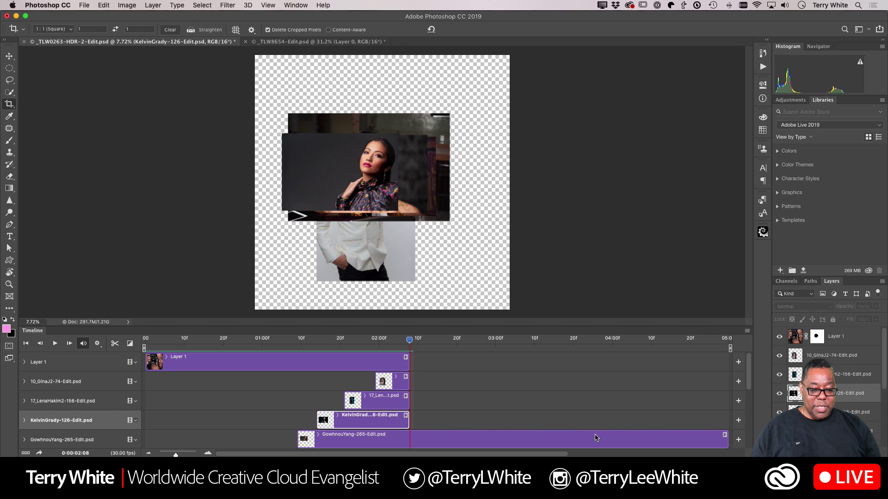
pyautogui.moveTo(727, 438); pyautogui.dragTo(409, 438)
# Trim the ends of the gold-flecked hair, Egyptian queen and maroon-shirt photo clips to the playhead at 02:08.
pyautogui.scroll(-5, 621, 377)
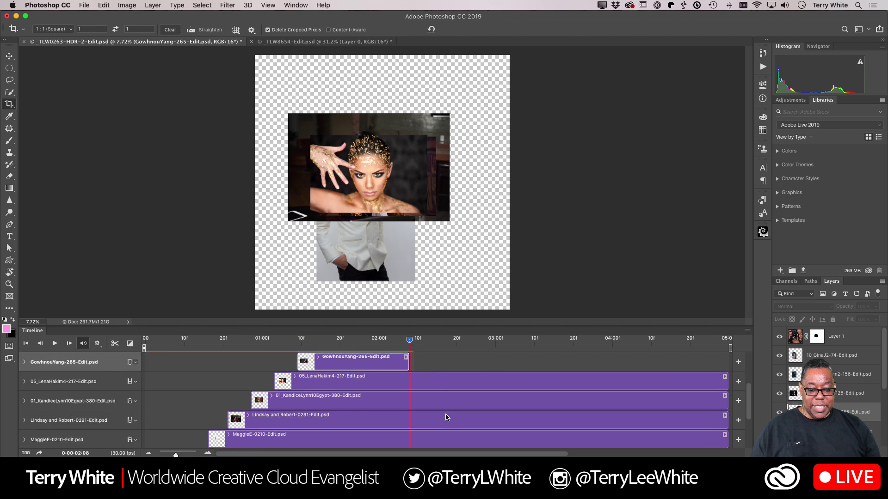
pyautogui.moveTo(729, 358); pyautogui.dragTo(409, 358)
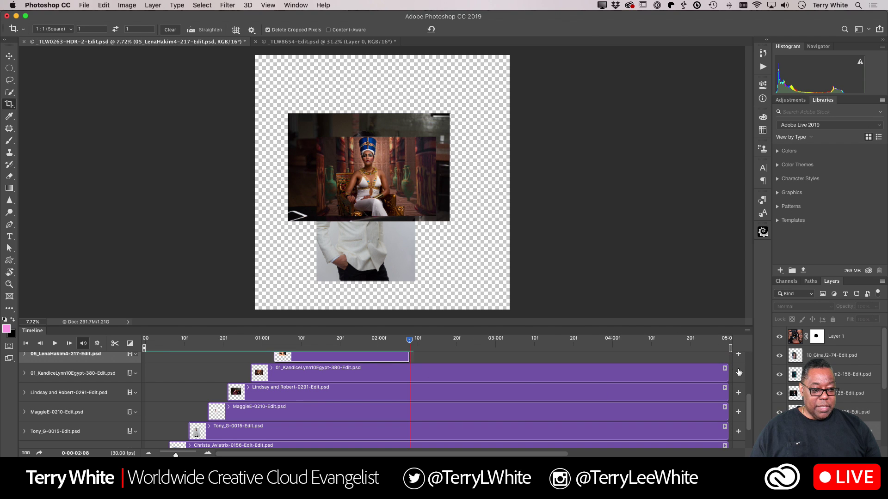
pyautogui.moveTo(729, 372); pyautogui.dragTo(471, 380)
pyautogui.press('super+z')
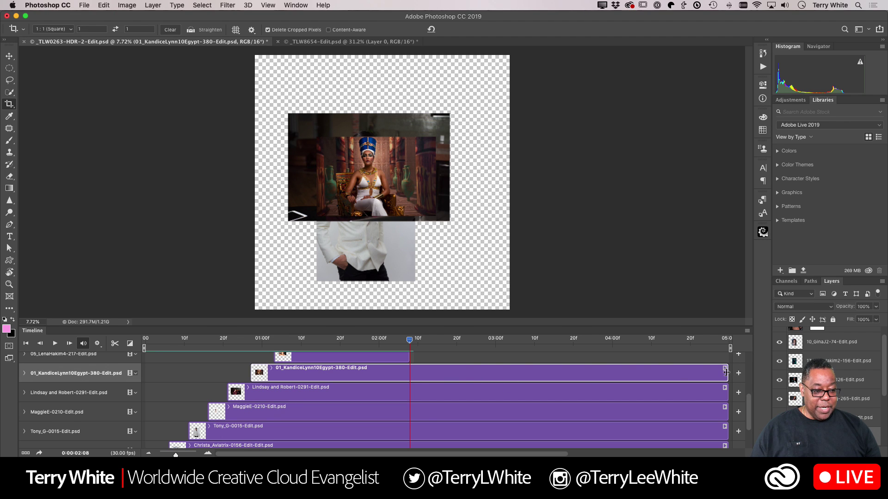
pyautogui.moveTo(726, 372); pyautogui.dragTo(407, 387)
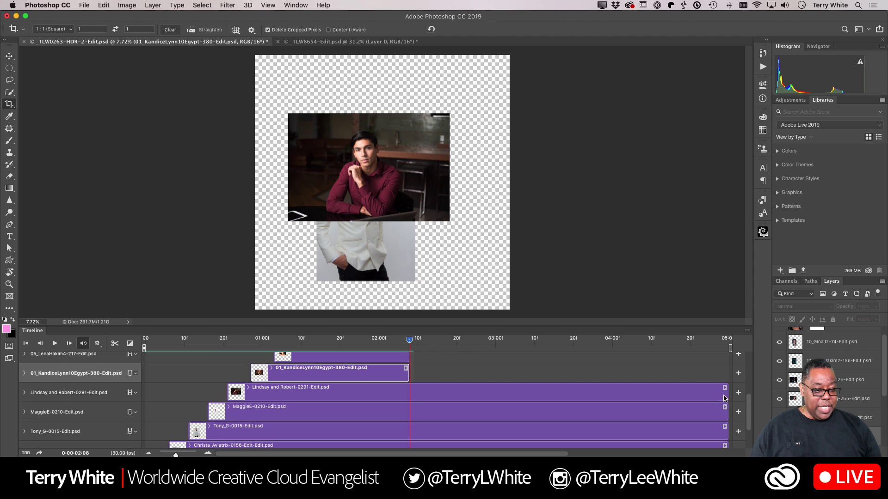
pyautogui.moveTo(727, 394); pyautogui.dragTo(408, 393)
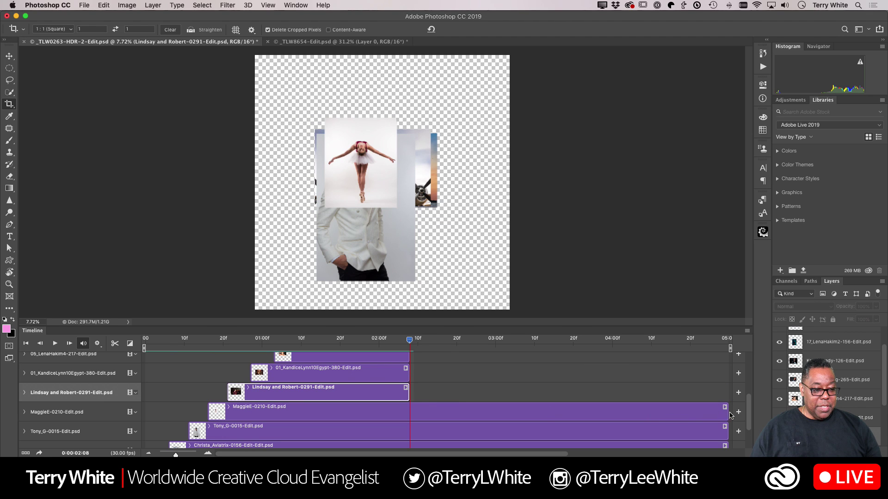
# Trim the ends of the ballet dancer, white-tuxedo, aviator and lighthouse photo clips to the playhead at 02:08.
pyautogui.moveTo(727, 413); pyautogui.dragTo(410, 413)
pyautogui.moveTo(727, 433); pyautogui.dragTo(417, 432)
pyautogui.scroll(-2, 649, 432)
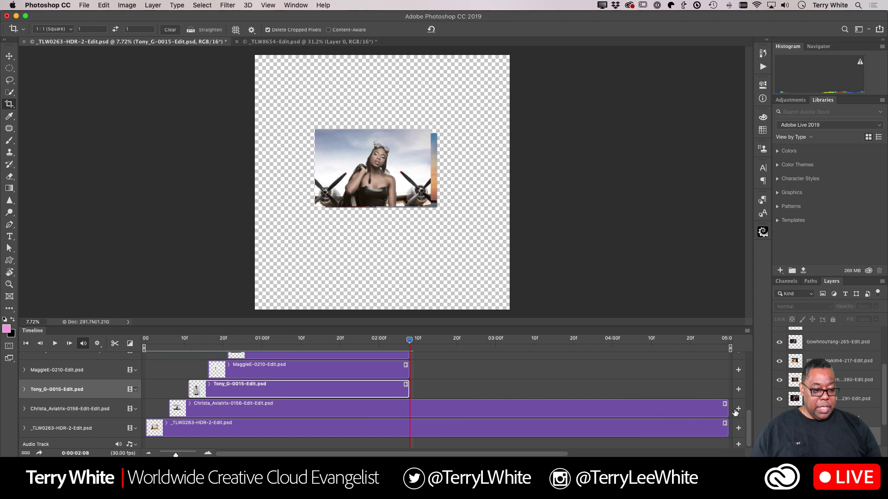
pyautogui.moveTo(726, 410); pyautogui.dragTo(409, 408)
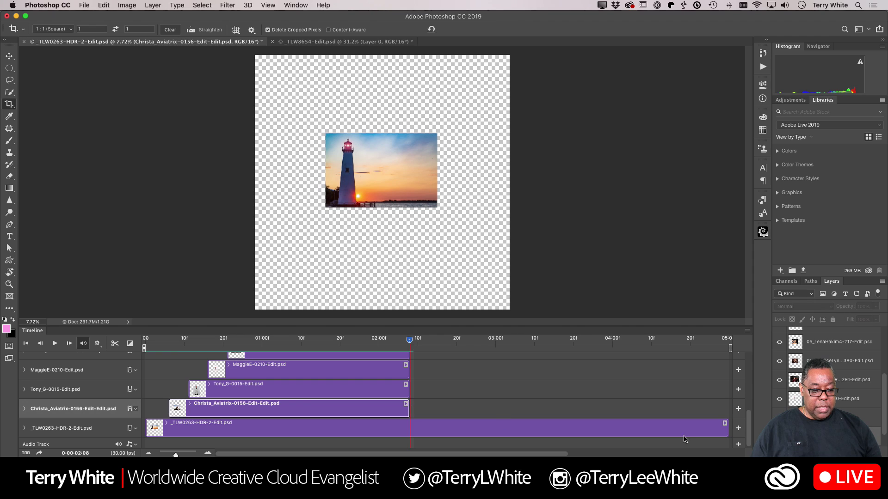
pyautogui.moveTo(728, 428); pyautogui.dragTo(416, 429)
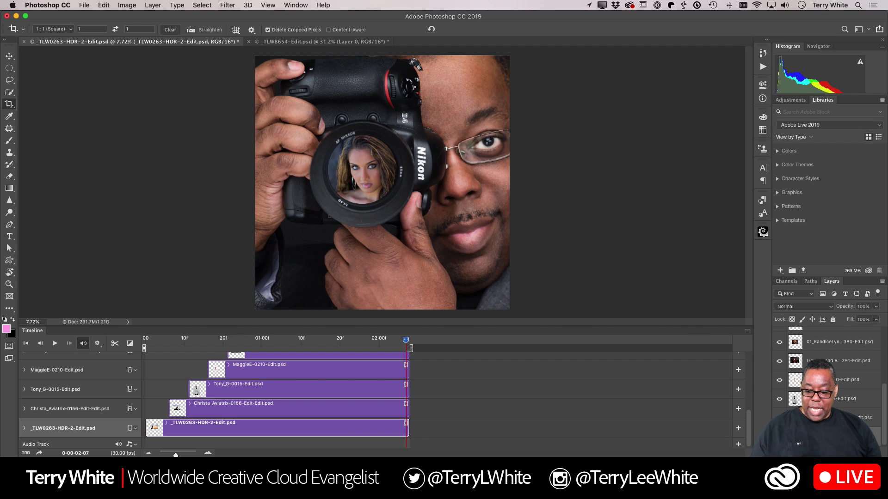
# Play the timeline animation to check the photo sequence inside the lens, and stop it.
pyautogui.click(55, 344)
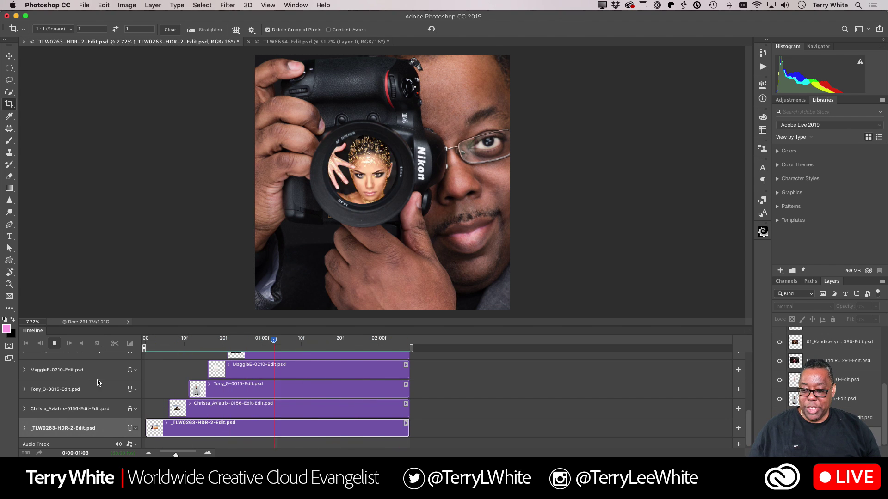
pyautogui.click(54, 344)
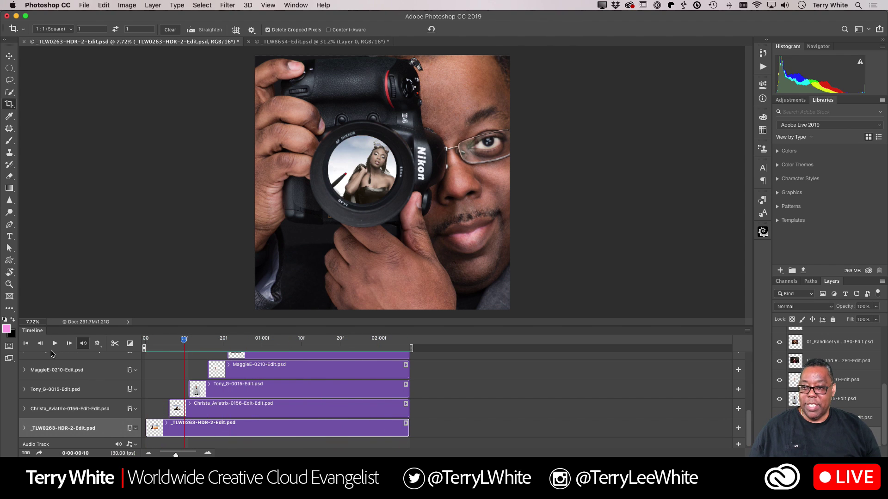
# Open the Save for Web export for the GIF and set its image size to 800 by 800 px.
pyautogui.click(84, 5)
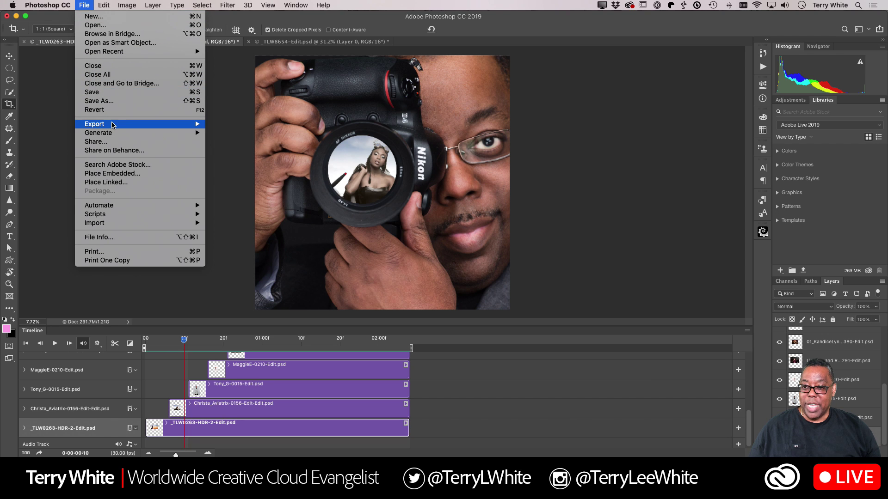
pyautogui.moveTo(112, 124)
pyautogui.click(250, 161)
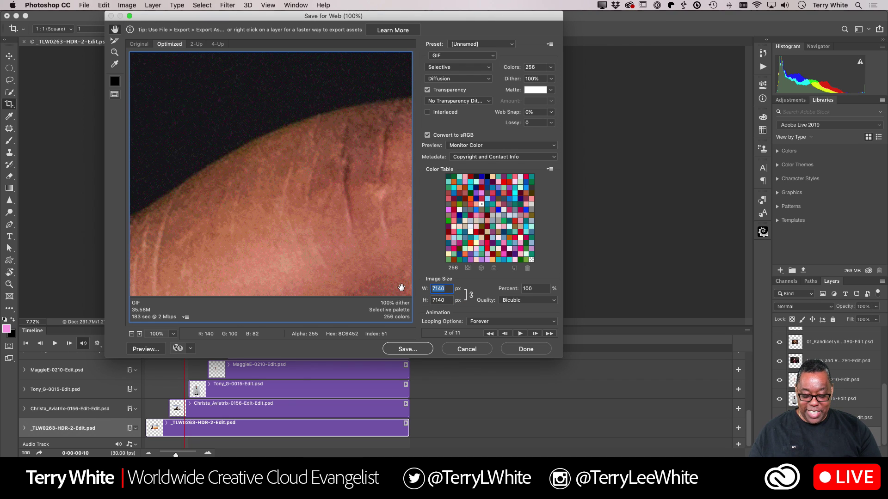
pyautogui.write('800')
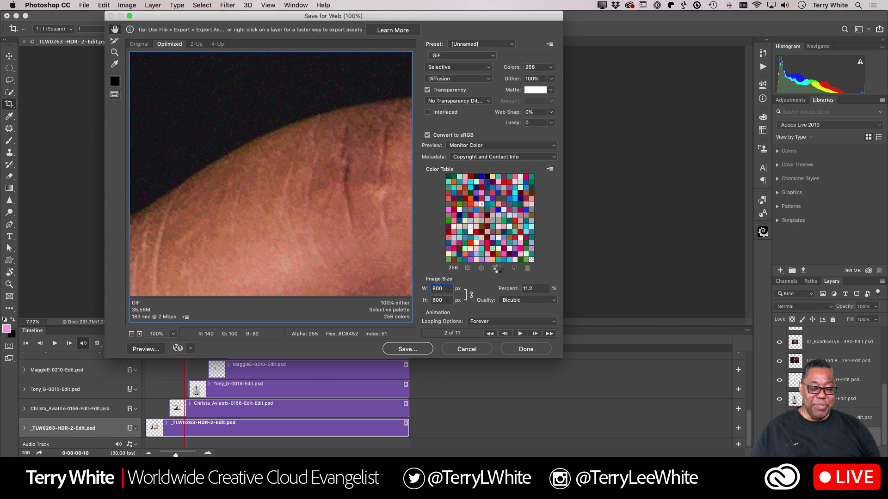
pyautogui.press('Tab')
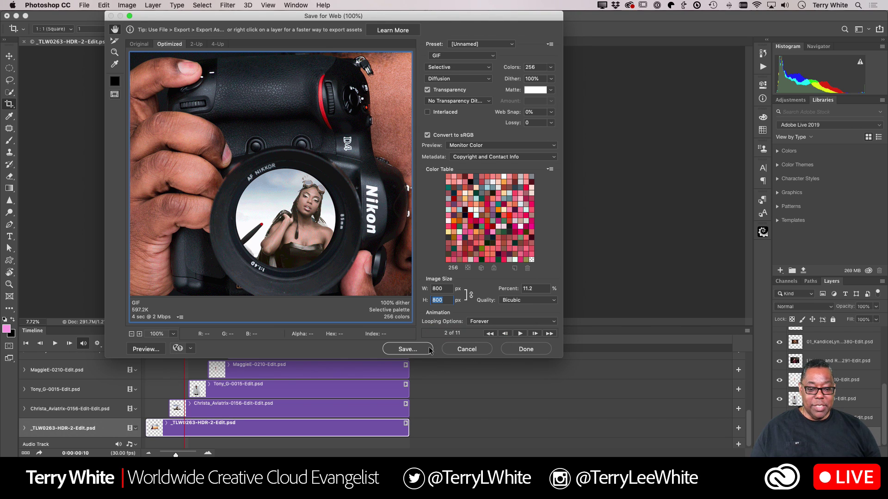
# Save the optimized GIF to the Desktop as ani-port.gif, replacing the existing file of that name.
pyautogui.click(402, 349)
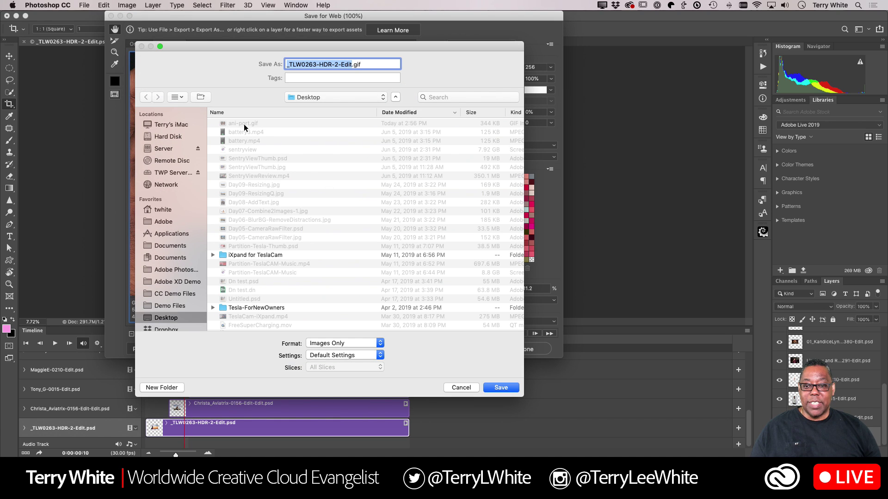
pyautogui.click(243, 124)
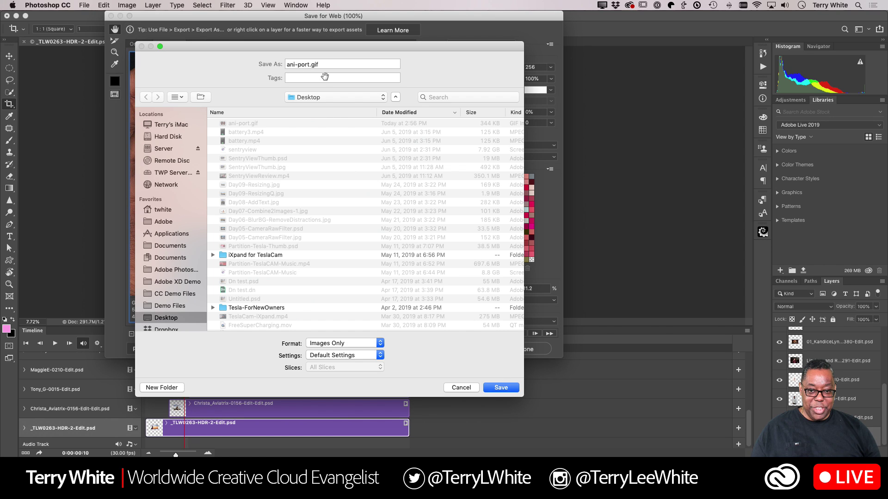
pyautogui.click(504, 391)
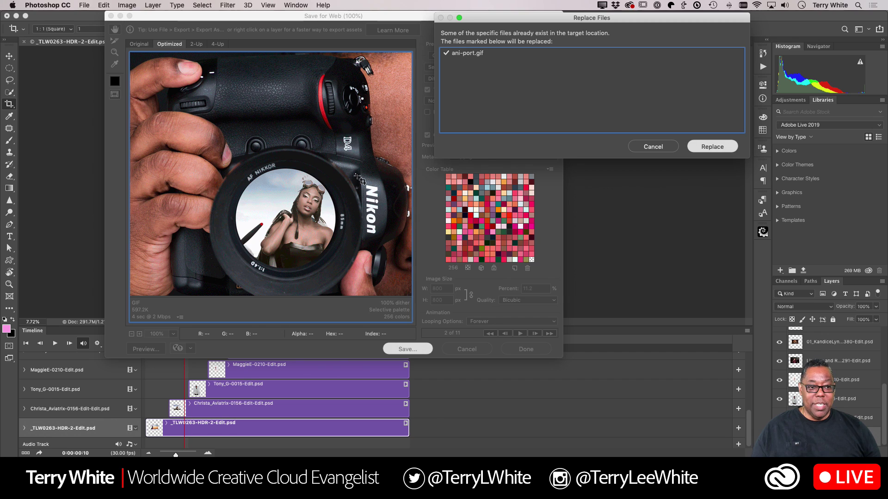
pyautogui.press('Return')
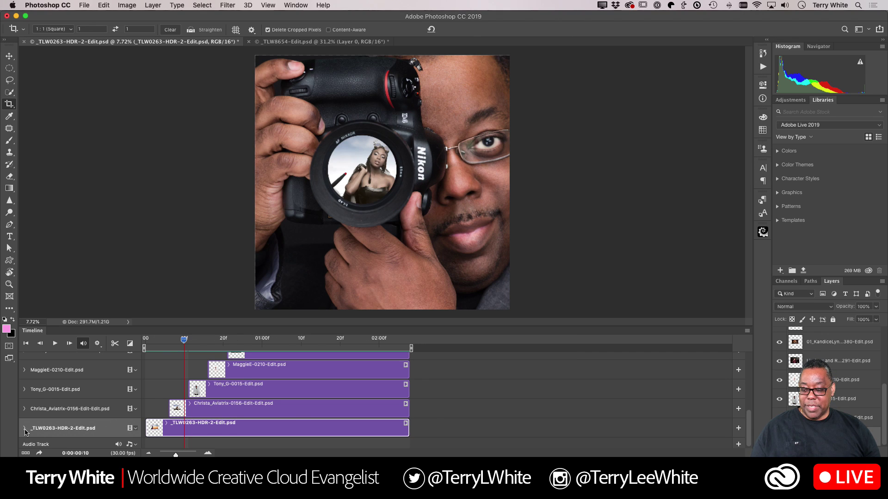
# Switch to Finder and open the exported ani-port.gif from the Desktop to view the animation.
pyautogui.press('super+Tab')
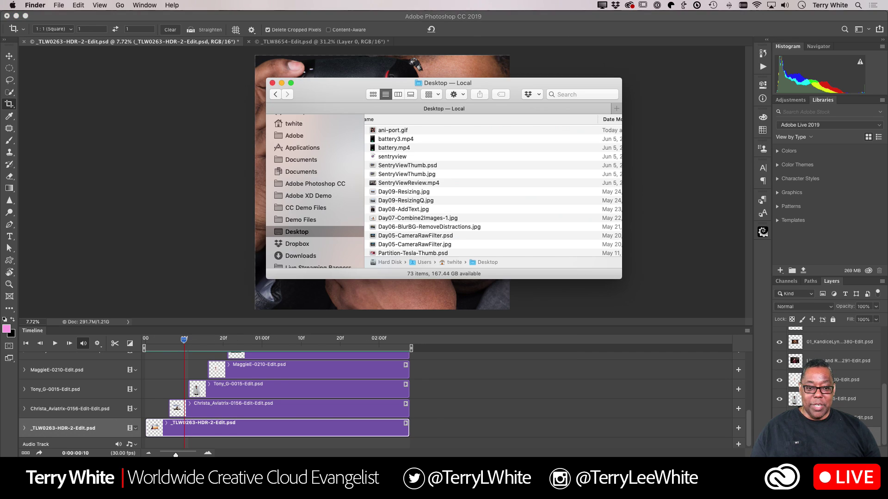
pyautogui.moveTo(375, 132); pyautogui.dragTo(183, 431)
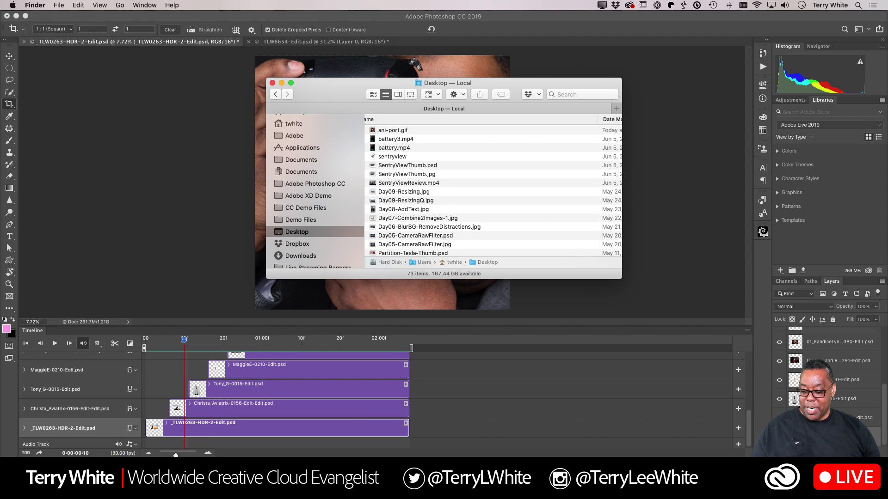